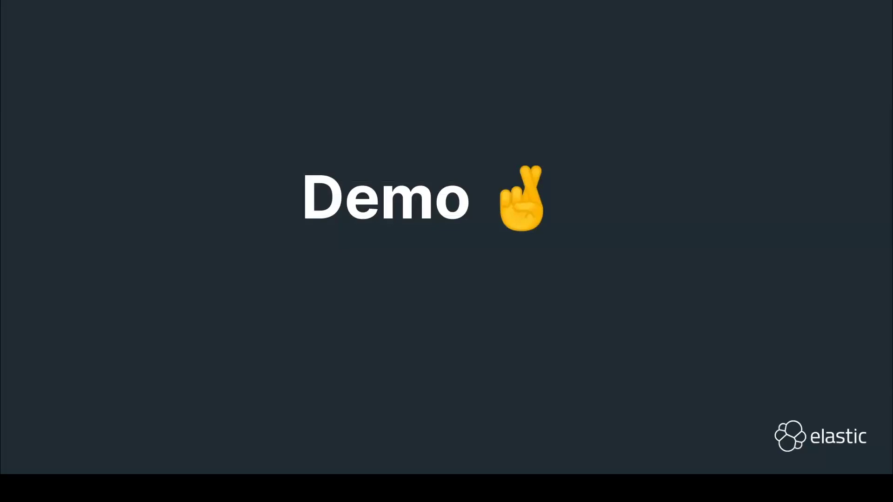
Step: Leave the slideshow, switch to the terminal and list the Kubernetes cluster's nodes with "k get nodes" in the kubeConEU session
{"action": "key", "text": "Escape"}
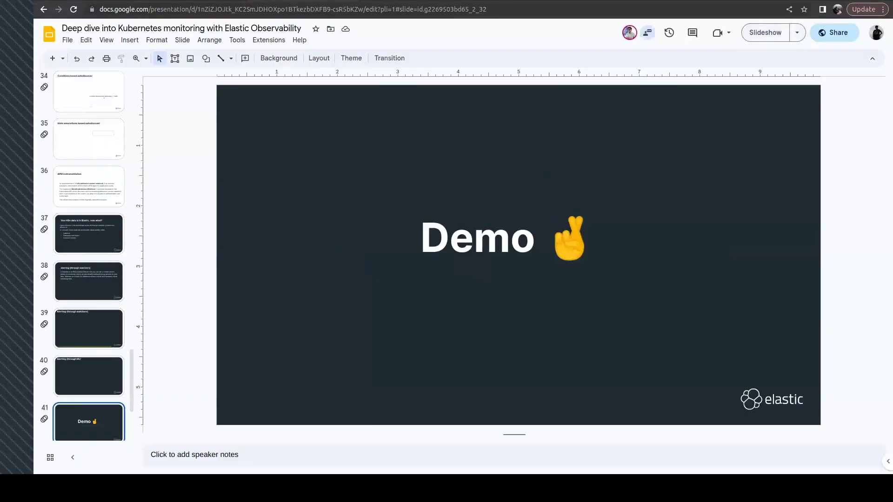
{"action": "key", "text": "alt+Tab"}
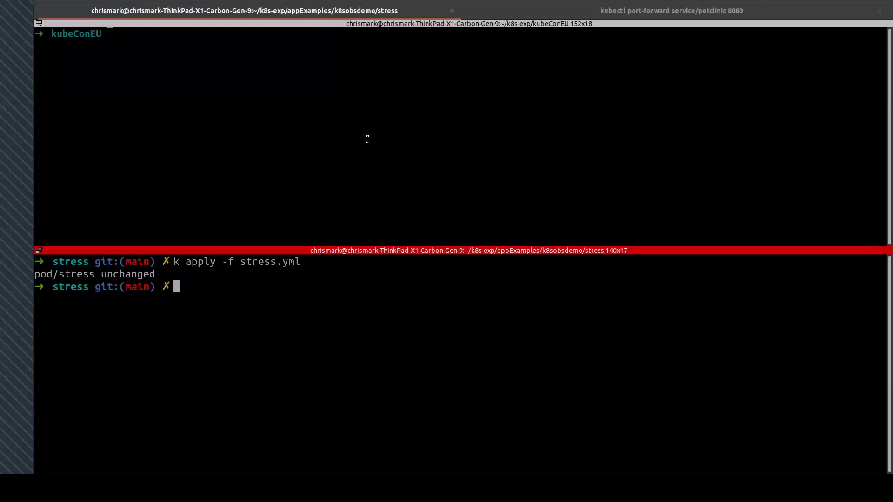
{"action": "left_click", "coordinate": [299, 92]}
{"action": "type", "text": "k get nodes"}
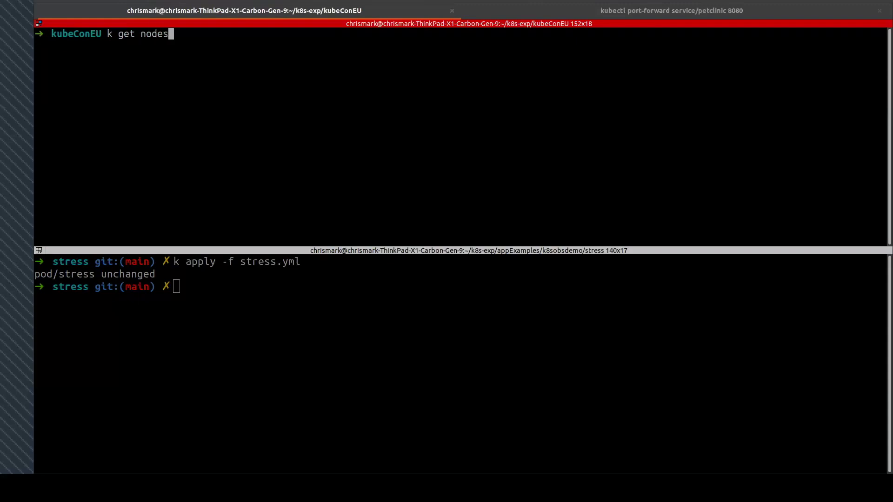
{"action": "key", "text": "Return"}
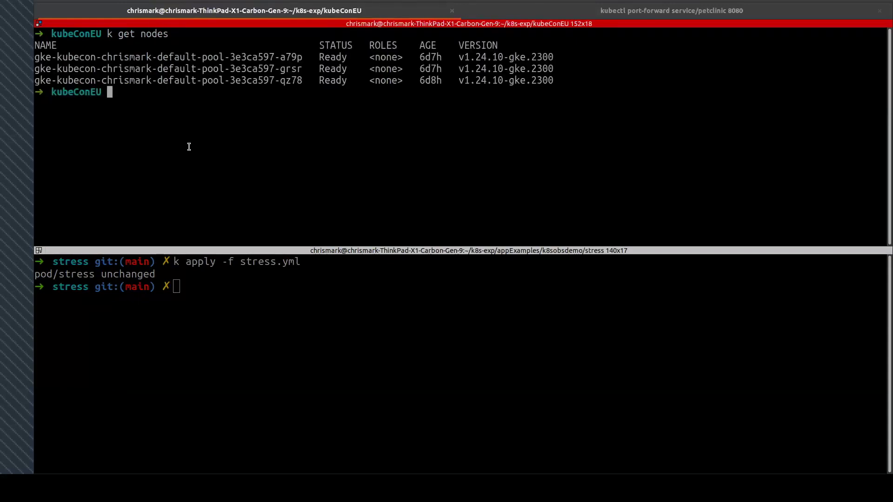
Step: List the pods in all namespaces filtered by "elastic" and examine the elastic-agent-standalone entries
{"action": "type", "text": "k get pods -A | gre"}
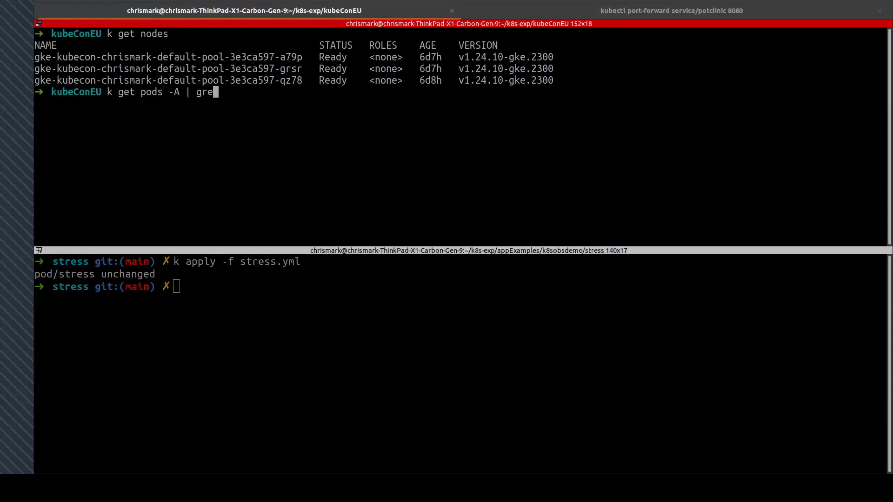
{"action": "type", "text": "p elastic"}
{"action": "key", "text": "Return"}
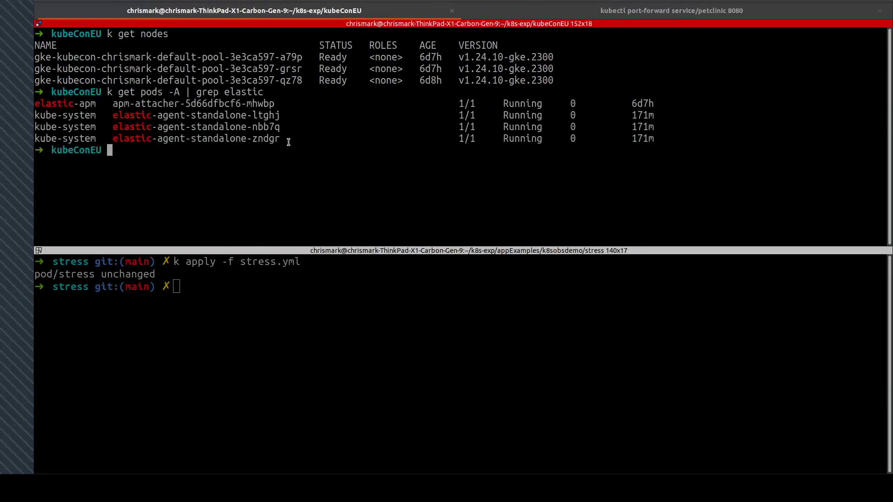
{"action": "left_click_drag", "start_coordinate": [289, 141], "coordinate": [111, 116]}
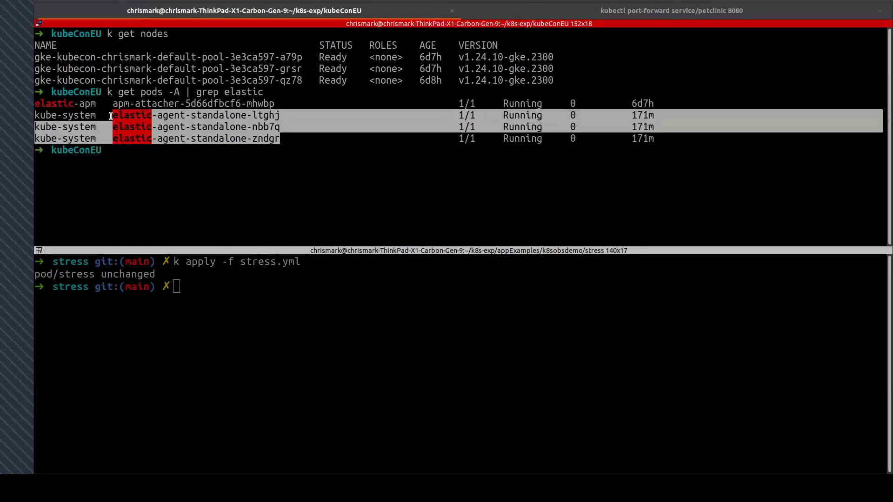
{"action": "left_click", "coordinate": [160, 102]}
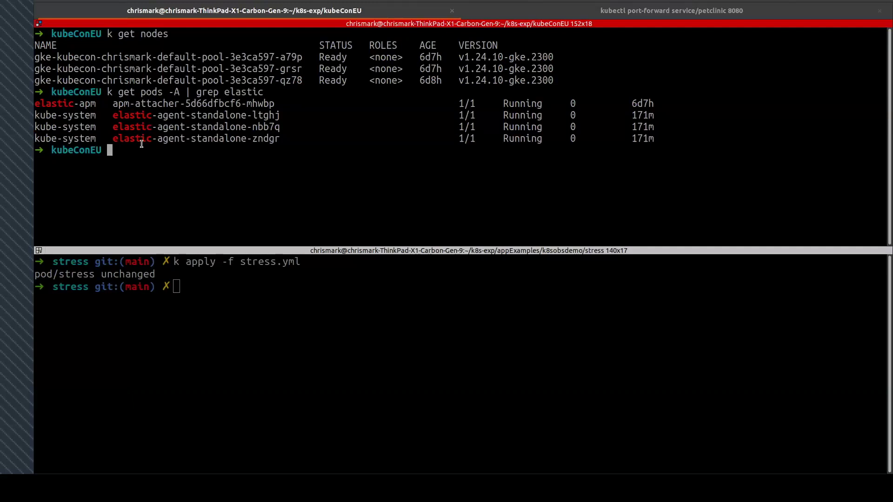
Step: Change into the standalone directory under kubeConEU and list its files
{"action": "type", "text": "ls"}
{"action": "key", "text": "Return"}
{"action": "type", "text": "cd st"}
{"action": "key", "text": "Tab"}
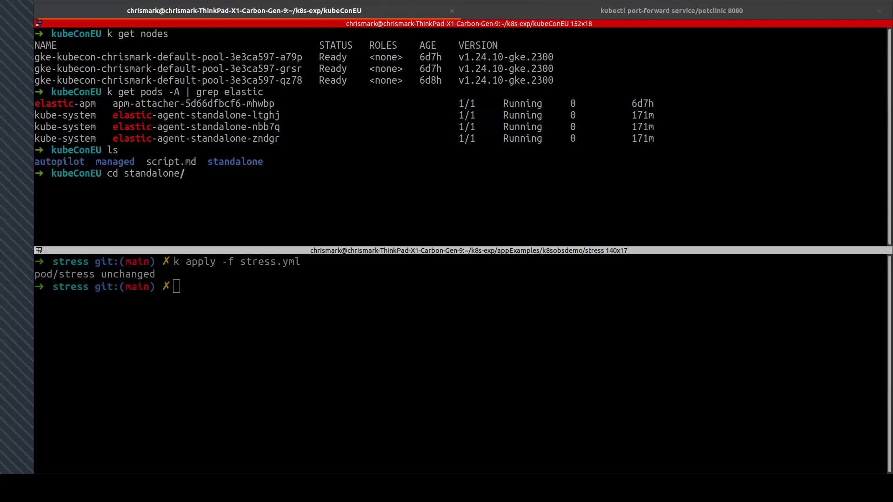
{"action": "key", "text": "Return"}
{"action": "type", "text": "ls"}
{"action": "key", "text": "Return"}
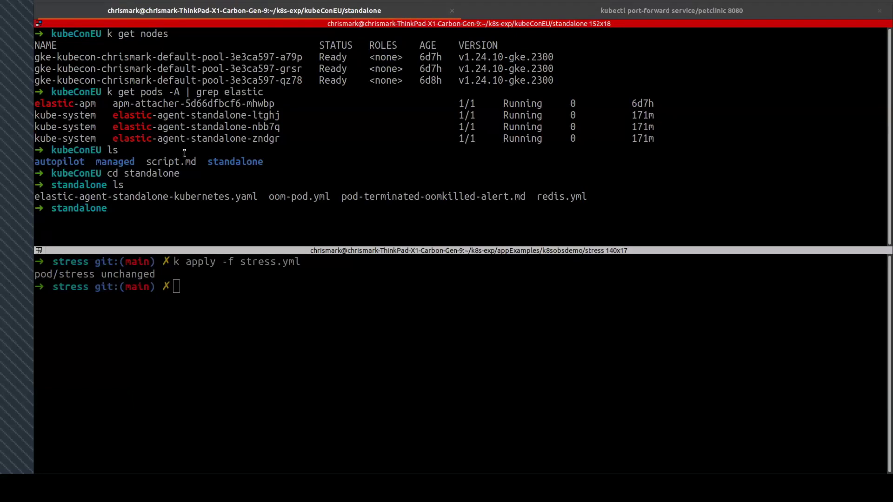
Step: Apply the manifest elastic-agent-standalone-kubernetes.yaml to the cluster with kubectl
{"action": "type", "text": "k apply -f el"}
{"action": "key", "text": "Tab"}
{"action": "key", "text": "Return"}
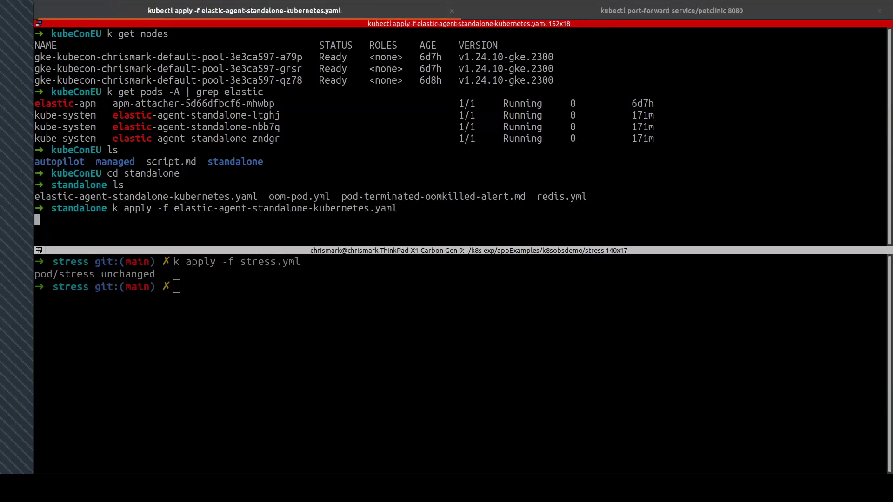
Step: Switch to the code editor, go to the start of elastic-agent-standalone-kubernetes.yaml and enlarge the editor's interface
{"action": "key", "text": "alt+Tab"}
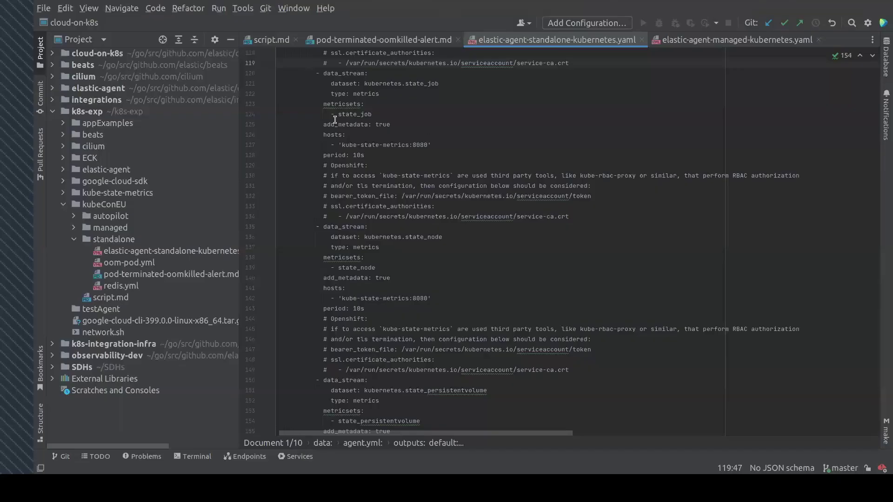
{"action": "scroll", "coordinate": [447, 197], "scroll_direction": "up", "scroll_amount": 3}
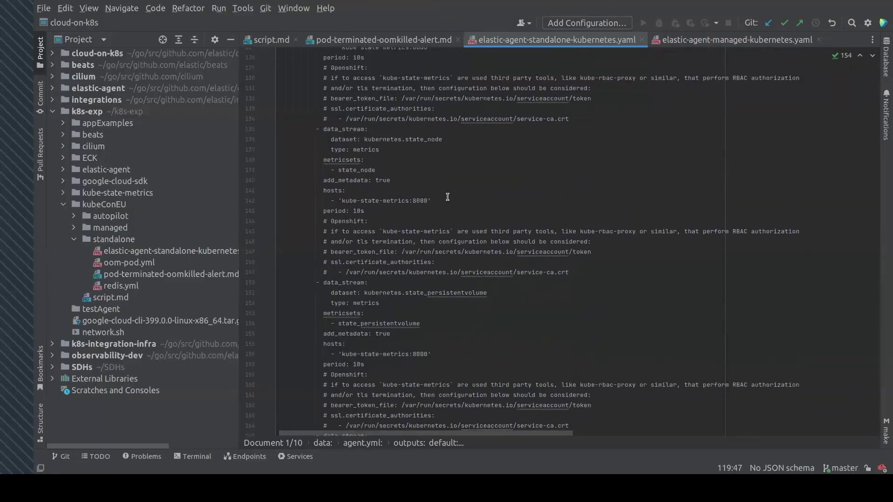
{"action": "scroll", "coordinate": [448, 197], "scroll_direction": "up", "scroll_amount": 2}
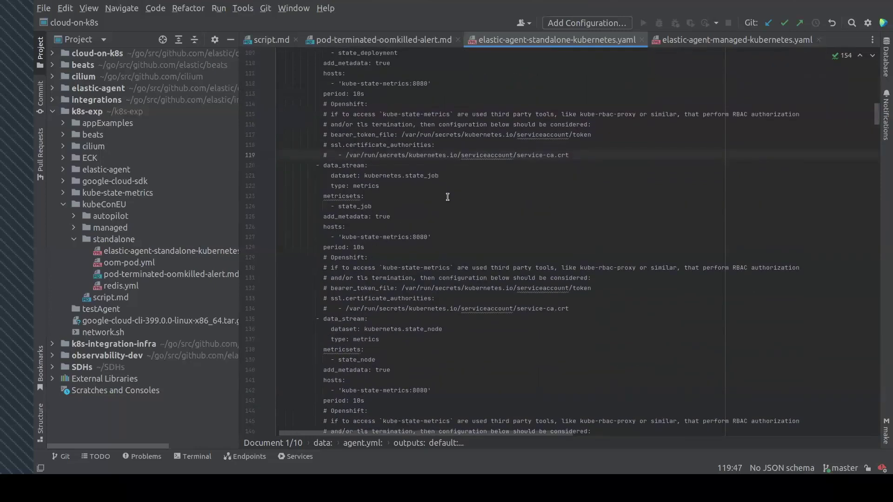
{"action": "scroll", "coordinate": [448, 197], "scroll_direction": "up", "scroll_amount": 20}
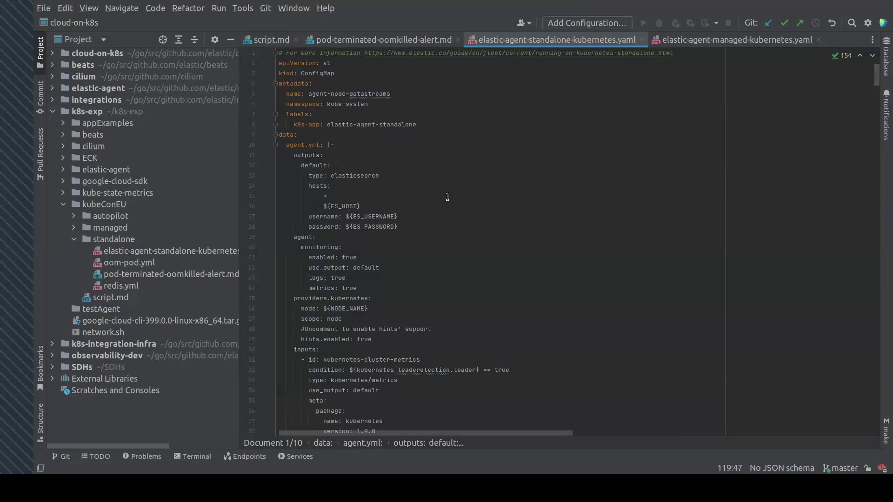
{"action": "left_click", "coordinate": [43, 9]}
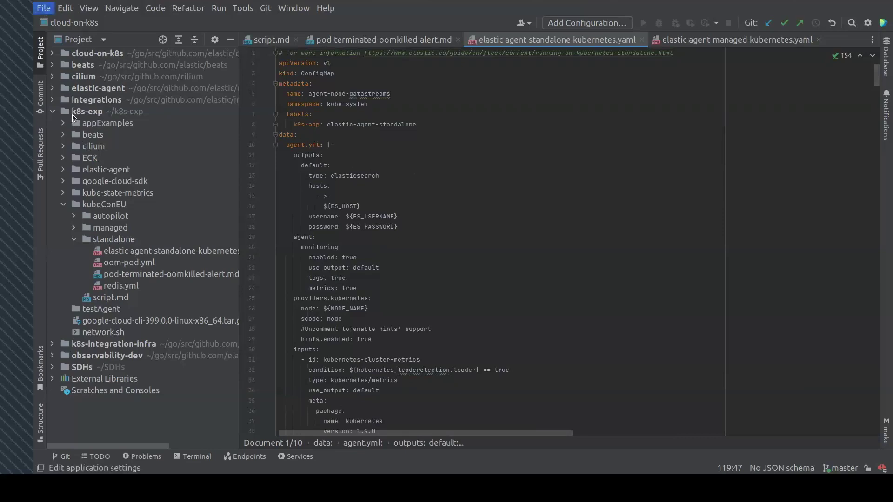
{"action": "key", "text": "Escape"}
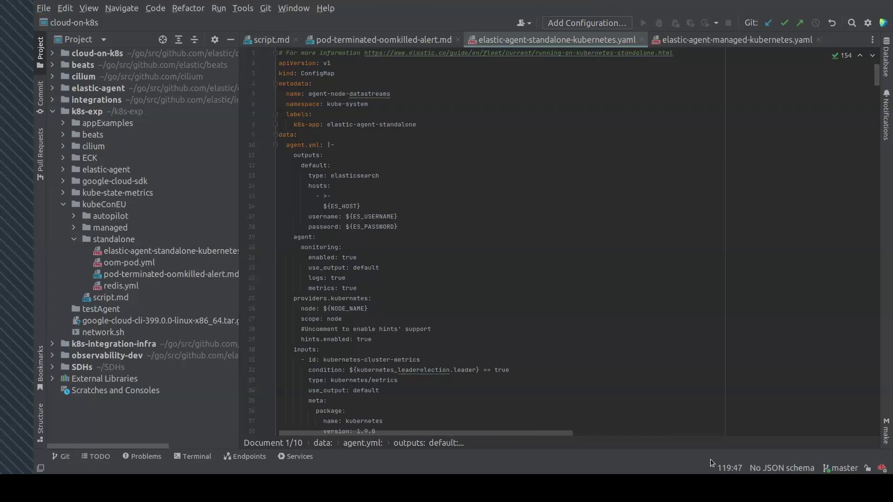
{"action": "key", "text": "ctrl+alt+shift+equal"}
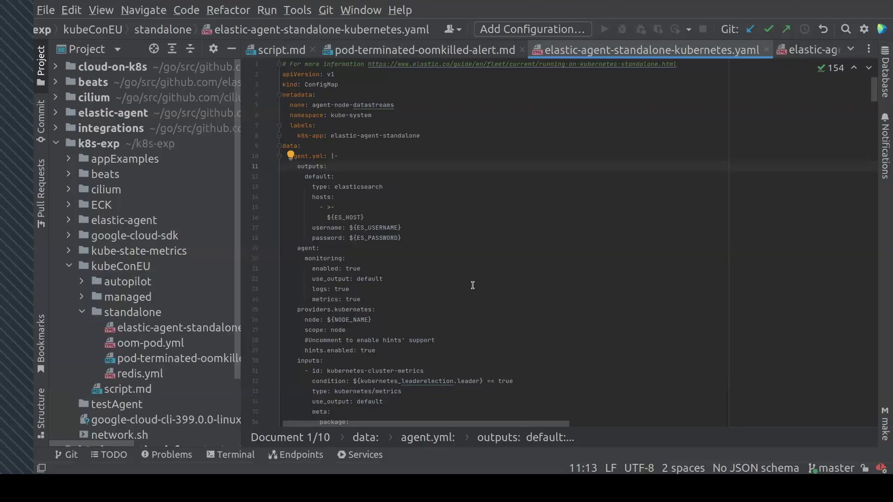
Step: Check the apply command's output in the terminal, and examine the Kubernetes metrics data streams in the manifest in the code editor
{"action": "scroll", "coordinate": [472, 286], "scroll_direction": "down", "scroll_amount": 5}
{"action": "key", "text": "alt+Tab"}
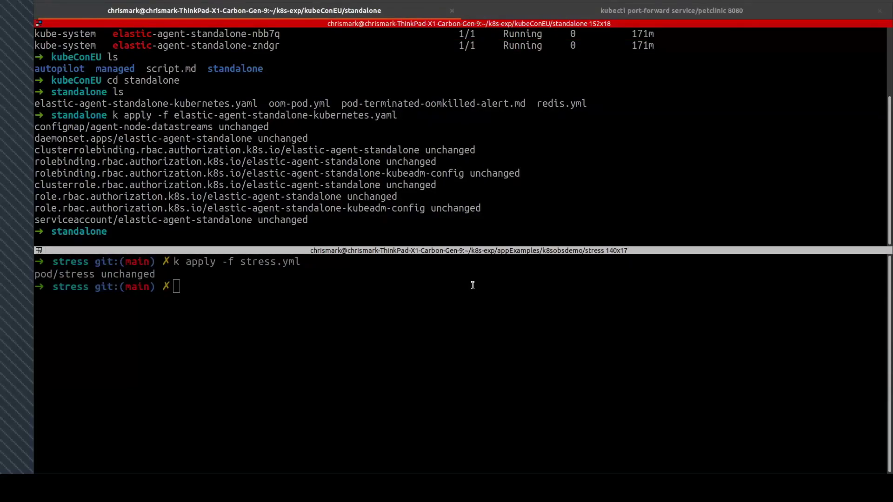
{"action": "key", "text": "alt+Tab"}
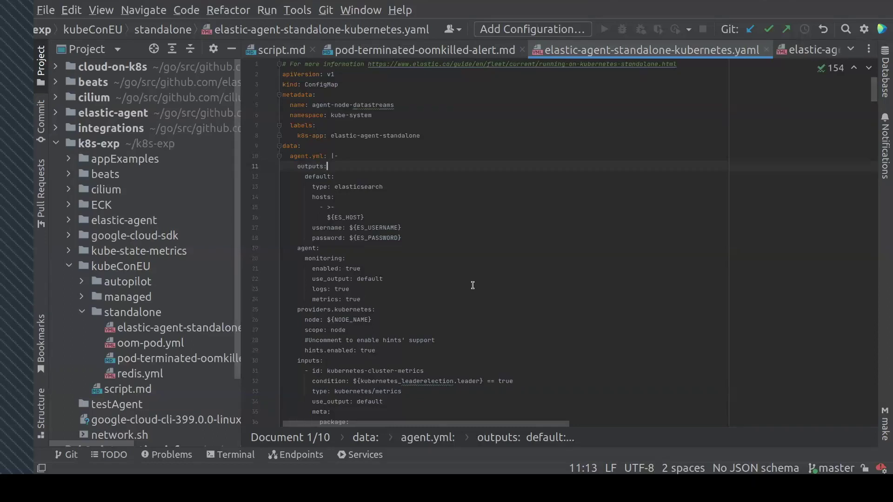
{"action": "scroll", "coordinate": [473, 285], "scroll_direction": "down", "scroll_amount": 10}
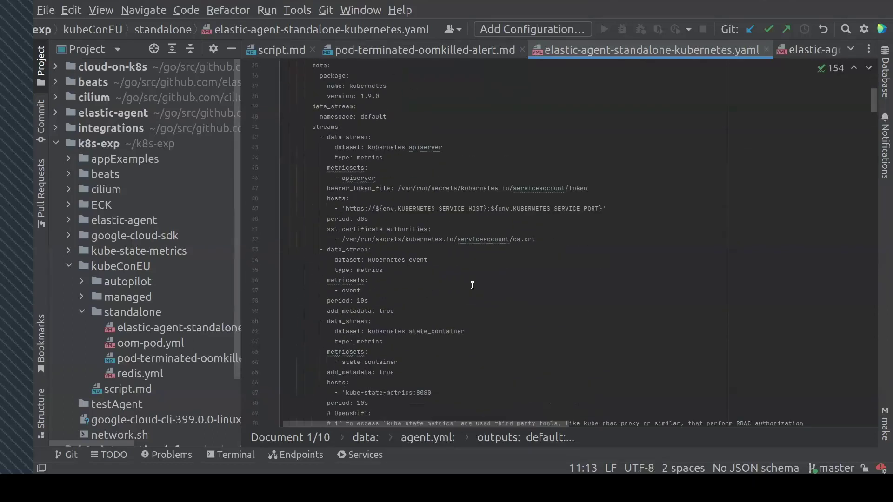
{"action": "scroll", "coordinate": [472, 286], "scroll_direction": "down", "scroll_amount": 3}
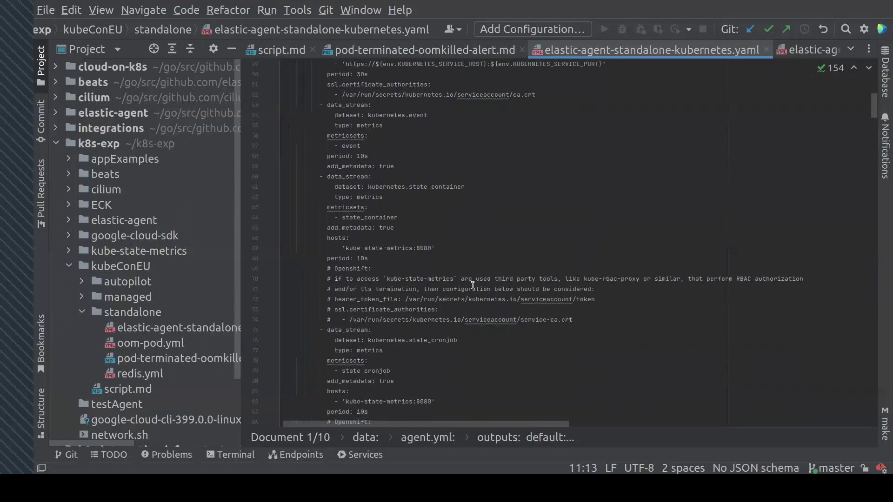
{"action": "scroll", "coordinate": [473, 286], "scroll_direction": "down", "scroll_amount": 15}
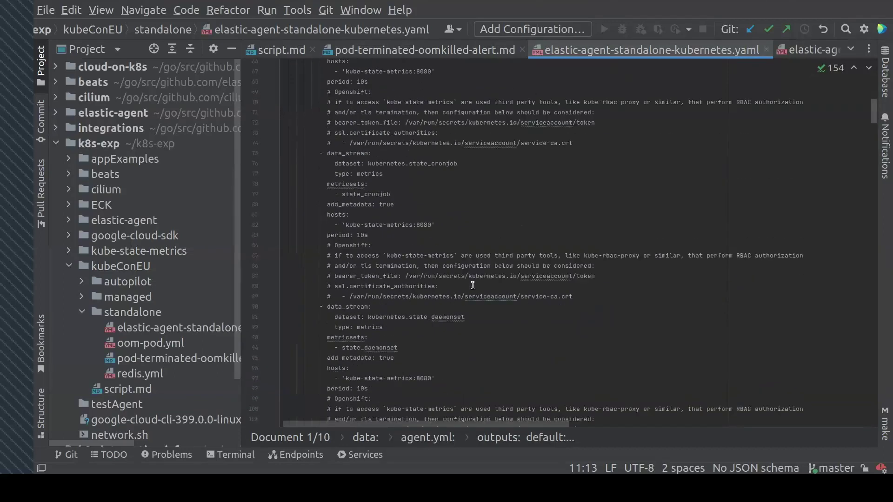
{"action": "scroll", "coordinate": [472, 286], "scroll_direction": "down", "scroll_amount": 18}
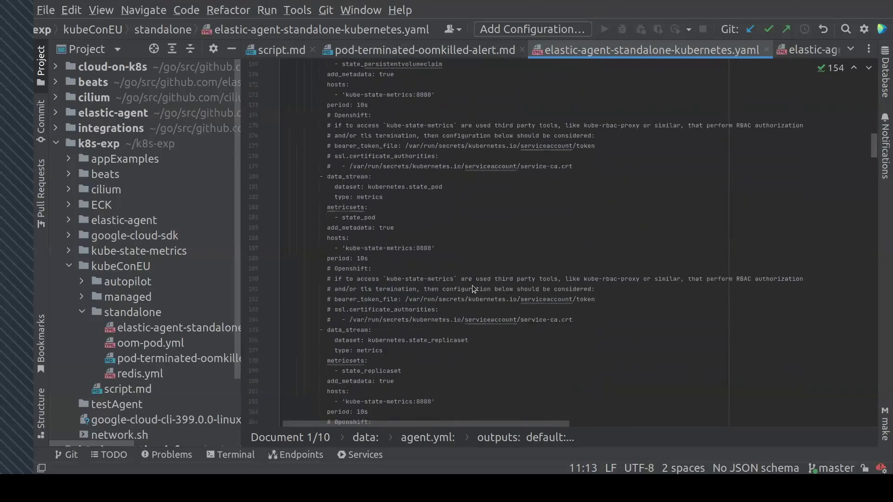
Step: Switch to Elastic in the browser and open the Observability Infrastructure inventory
{"action": "key", "text": "alt+Tab"}
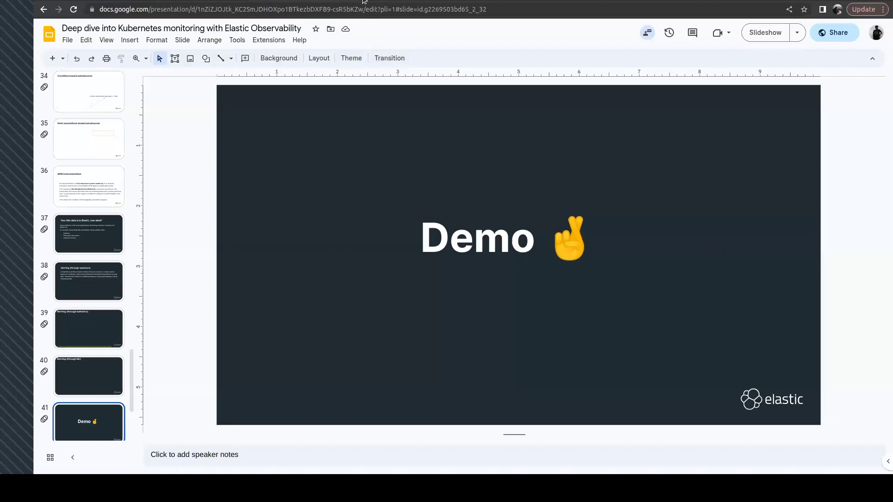
{"action": "key", "text": "ctrl+Tab"}
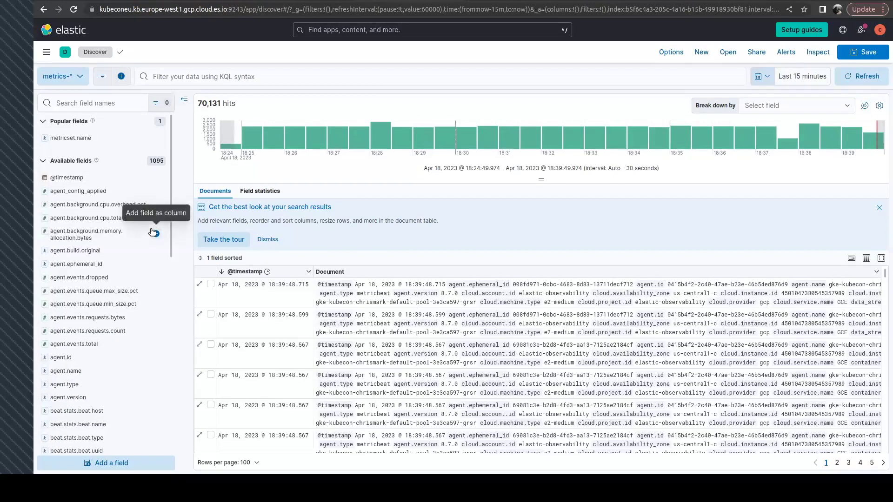
{"action": "left_click", "coordinate": [46, 52]}
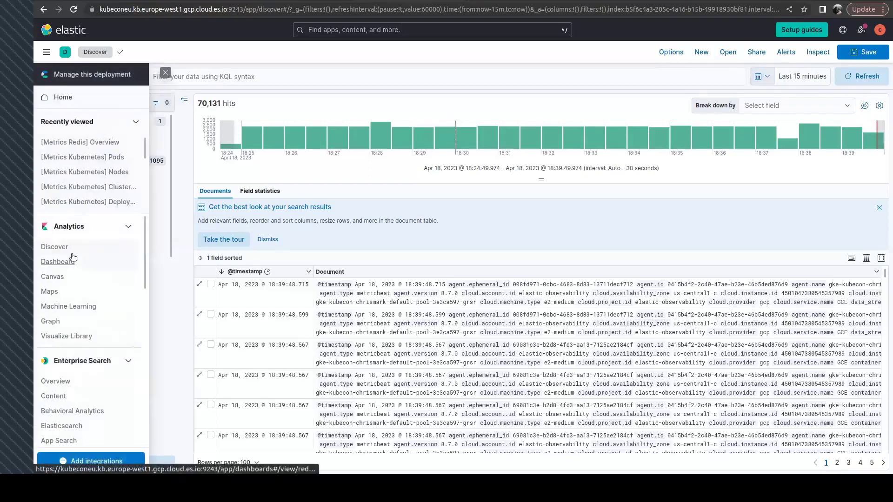
{"action": "scroll", "coordinate": [72, 260], "scroll_direction": "down", "scroll_amount": 4}
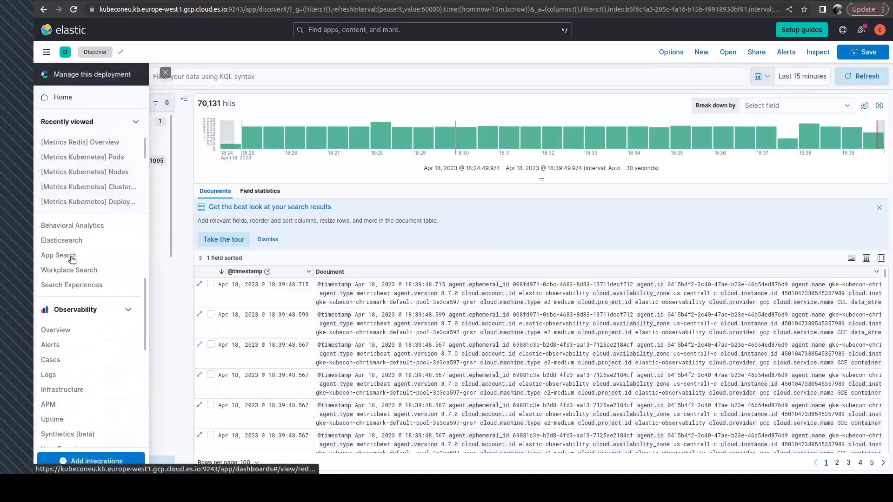
{"action": "left_click", "coordinate": [63, 394]}
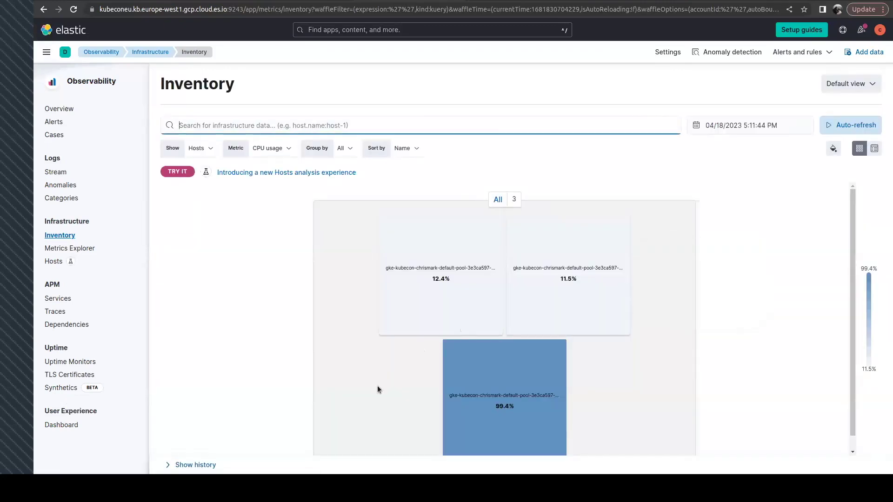
{"action": "scroll", "coordinate": [378, 386], "scroll_direction": "down", "scroll_amount": 1}
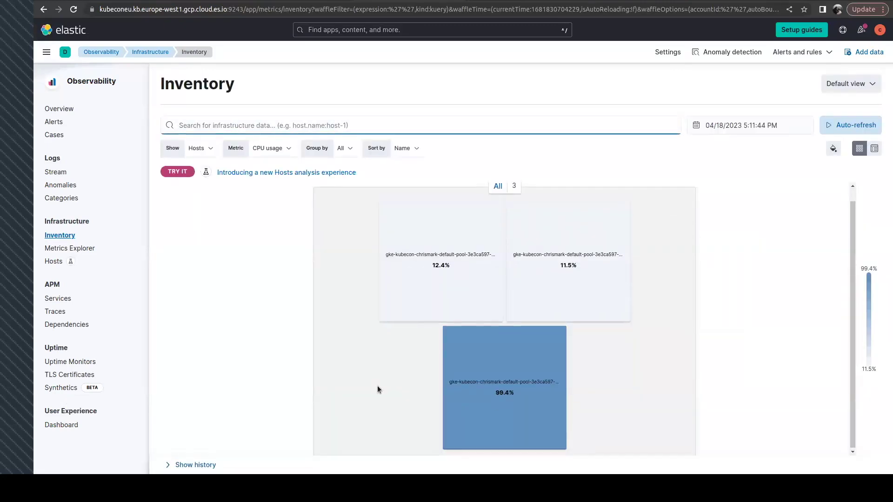
Step: Inspect the metrics of each of the three hosts in the inventory and close the host details
{"action": "left_click", "coordinate": [452, 234]}
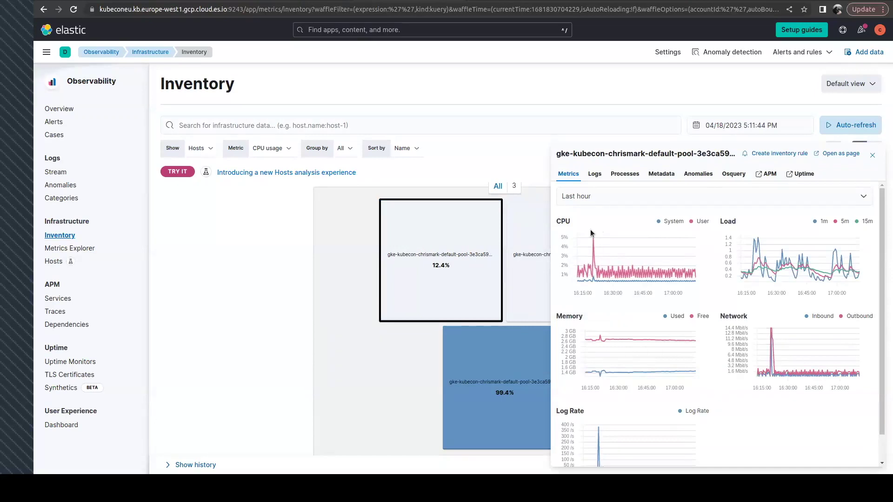
{"action": "left_click", "coordinate": [532, 234]}
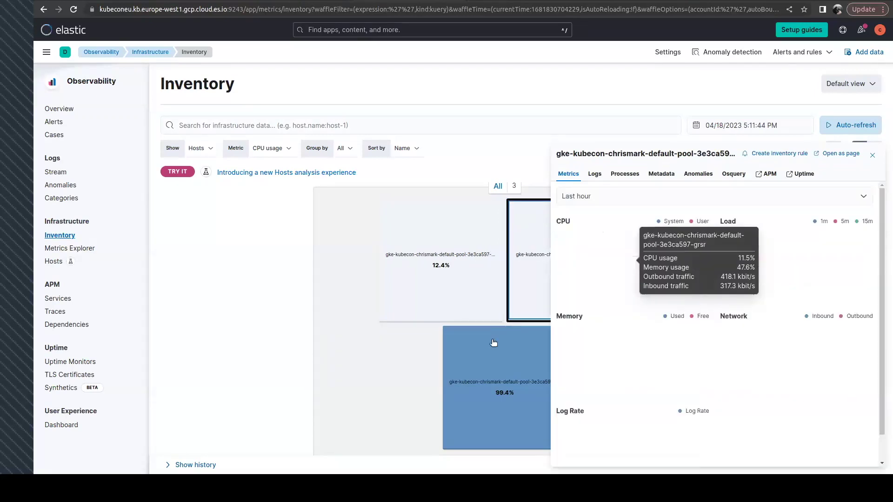
{"action": "left_click", "coordinate": [479, 347]}
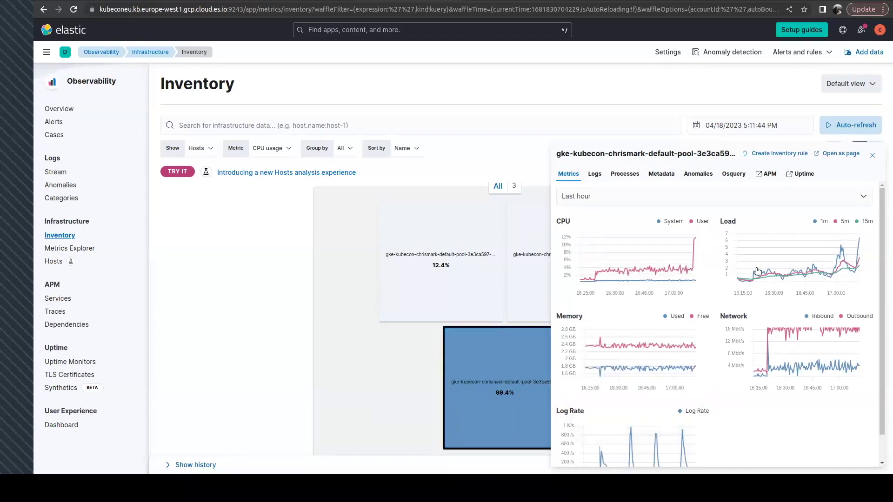
{"action": "left_click", "coordinate": [872, 155]}
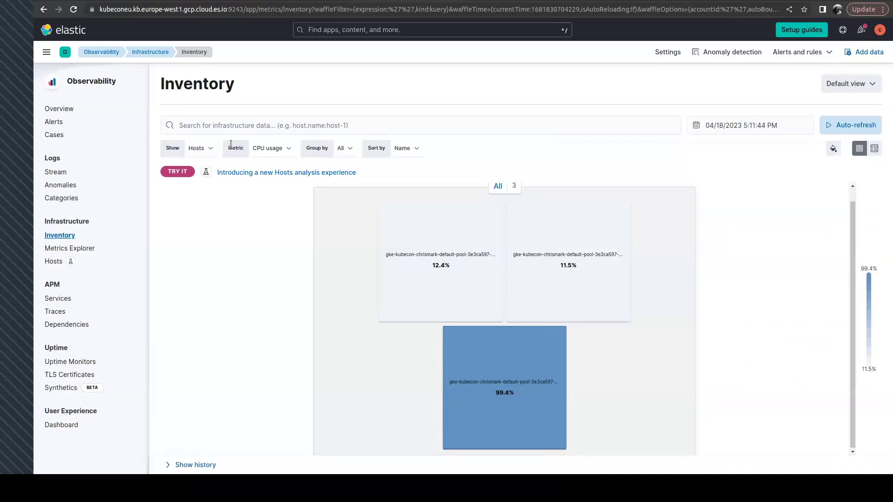
Step: Show Kubernetes Pods in the inventory and group them by node
{"action": "left_click", "coordinate": [212, 149]}
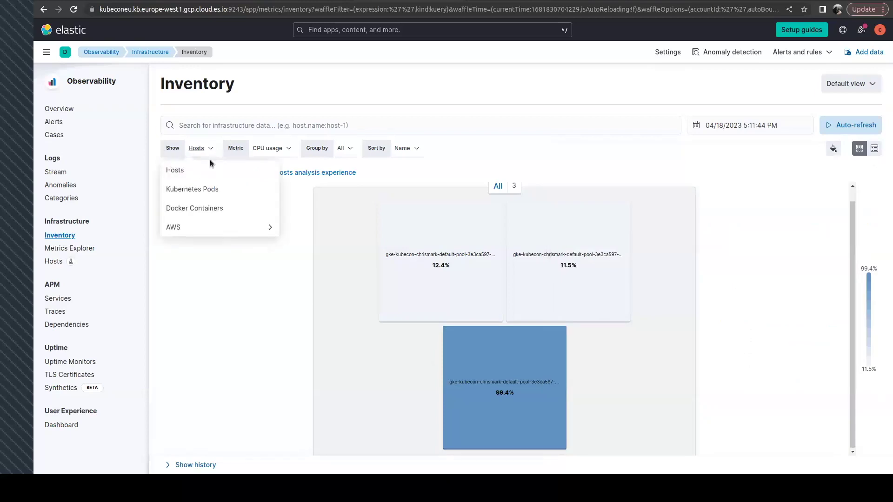
{"action": "left_click", "coordinate": [196, 191]}
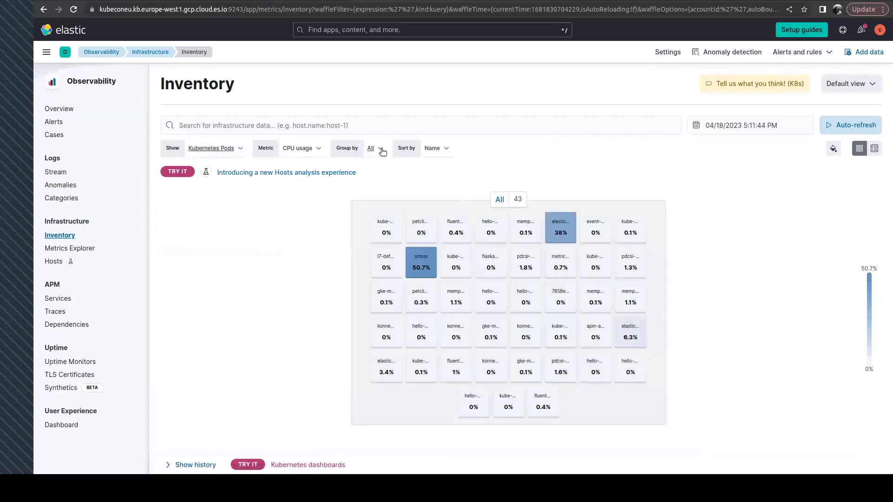
{"action": "left_click", "coordinate": [381, 149]}
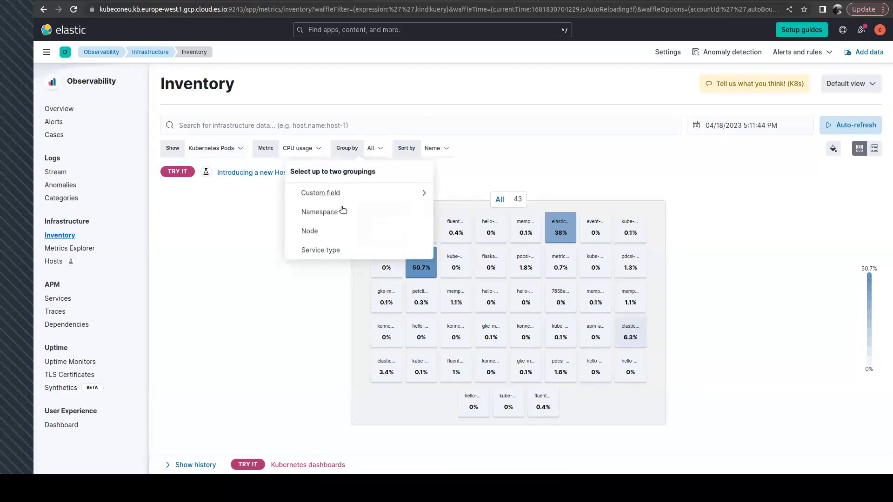
{"action": "left_click", "coordinate": [310, 231]}
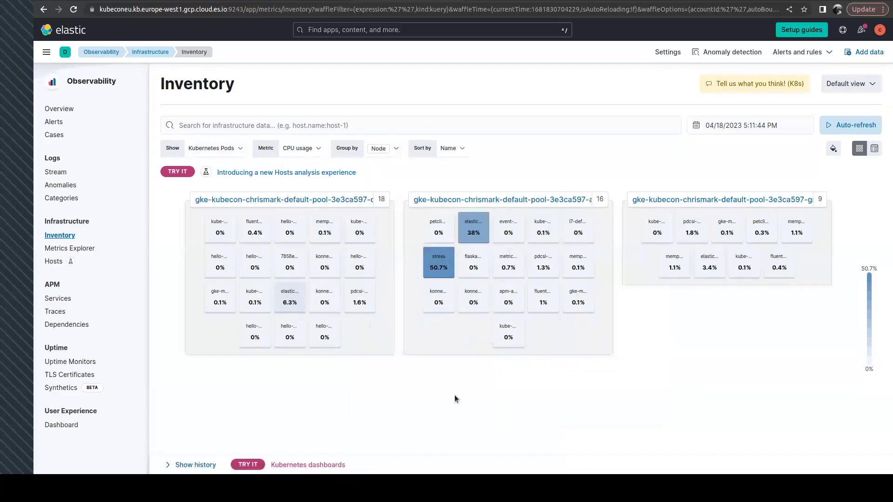
Step: Examine the logs and the CPU, memory and network metrics of the elastic-agent-standalone pod with the highest CPU usage
{"action": "mouse_move", "coordinate": [480, 225]}
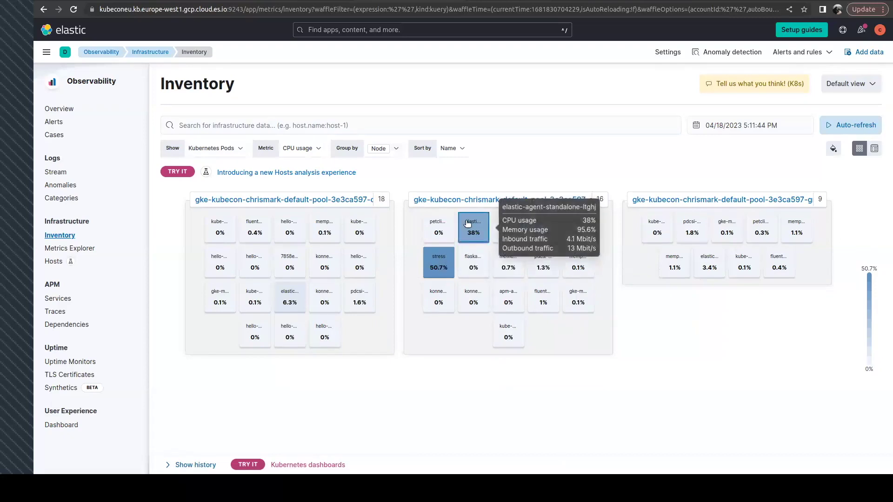
{"action": "left_click", "coordinate": [468, 223]}
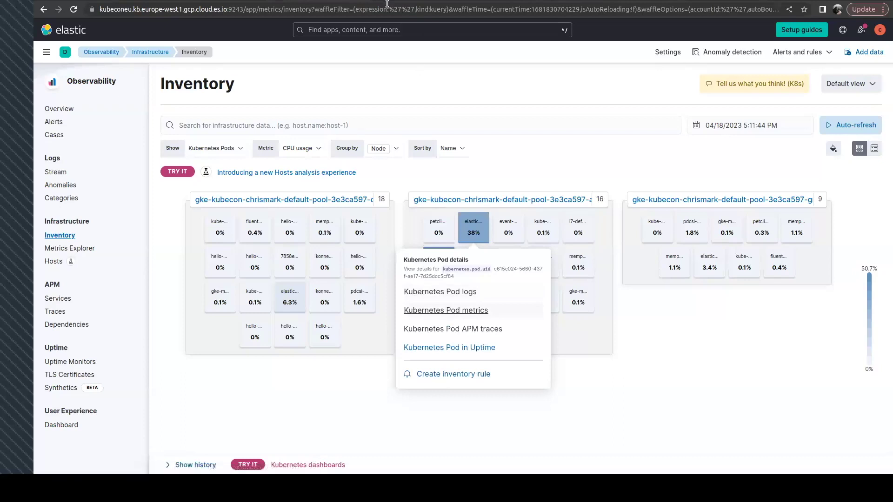
{"action": "left_click", "coordinate": [419, 292]}
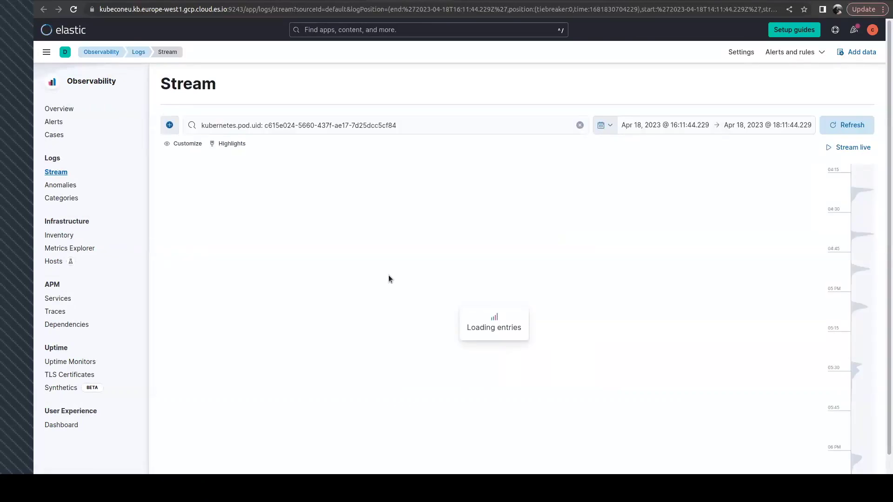
{"action": "scroll", "coordinate": [428, 347], "scroll_direction": "down", "scroll_amount": 5}
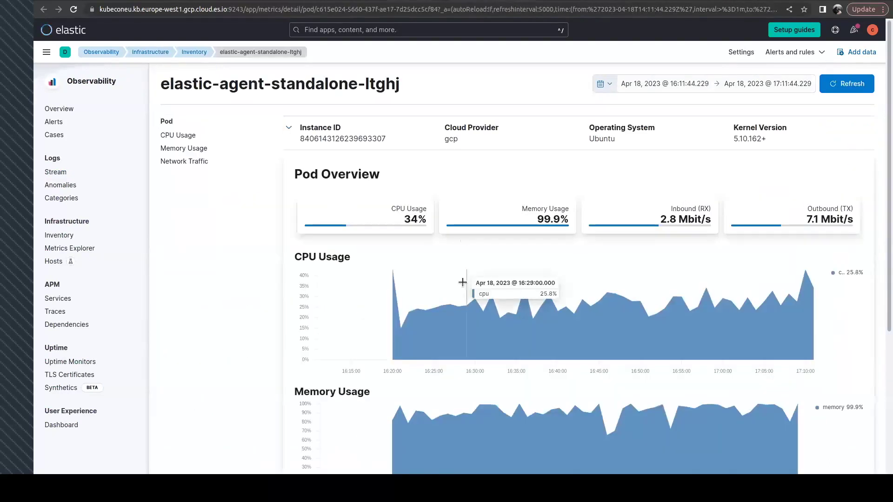
{"action": "scroll", "coordinate": [573, 353], "scroll_direction": "down", "scroll_amount": 5}
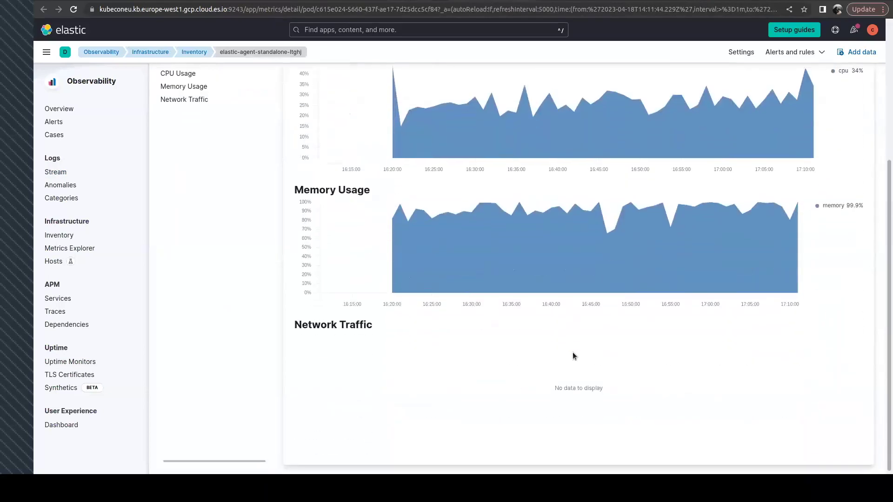
{"action": "scroll", "coordinate": [573, 353], "scroll_direction": "up", "scroll_amount": 5}
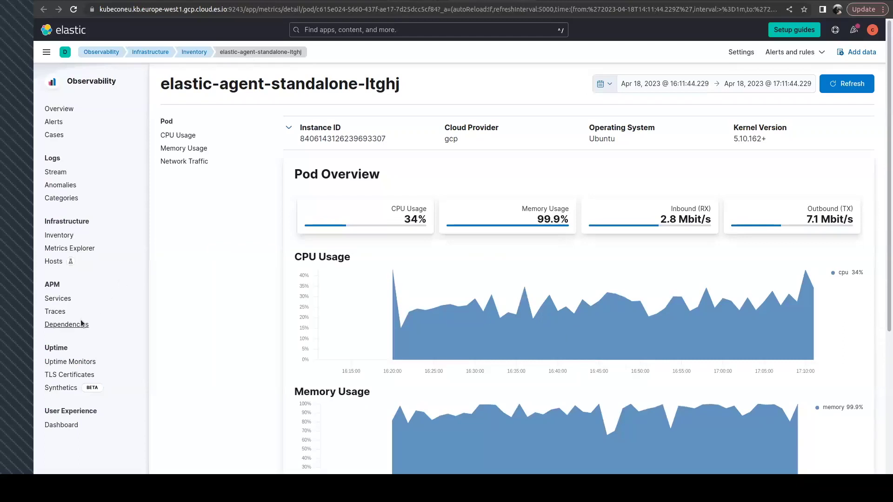
Step: Look over the Uptime monitors, and reopen the Infrastructure inventory showing Kubernetes Pods grouped by node
{"action": "left_click", "coordinate": [55, 362]}
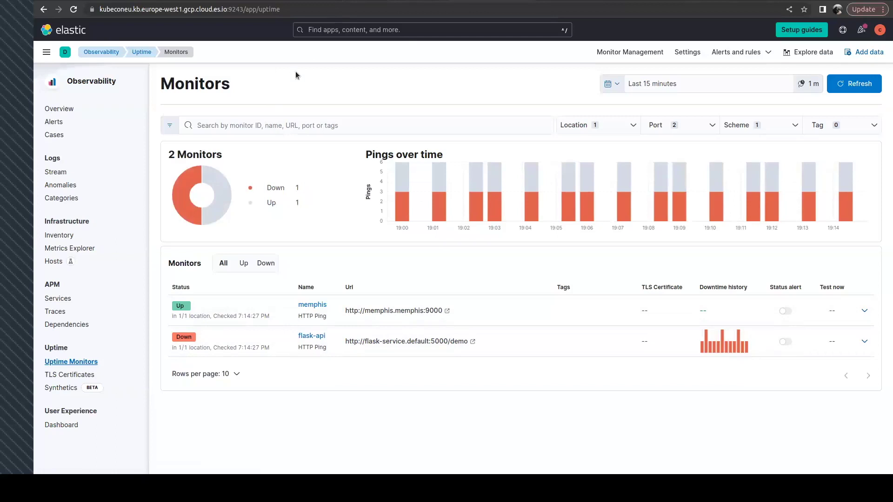
{"action": "left_click", "coordinate": [54, 237]}
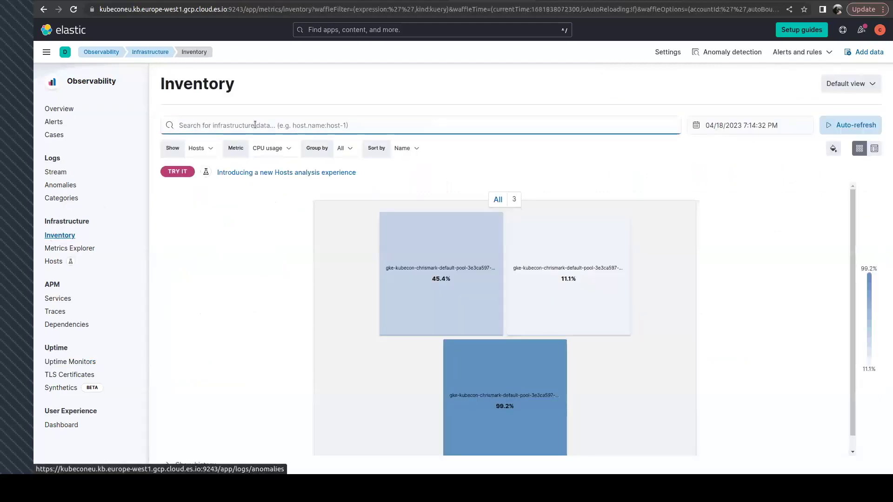
{"action": "left_click", "coordinate": [200, 148]}
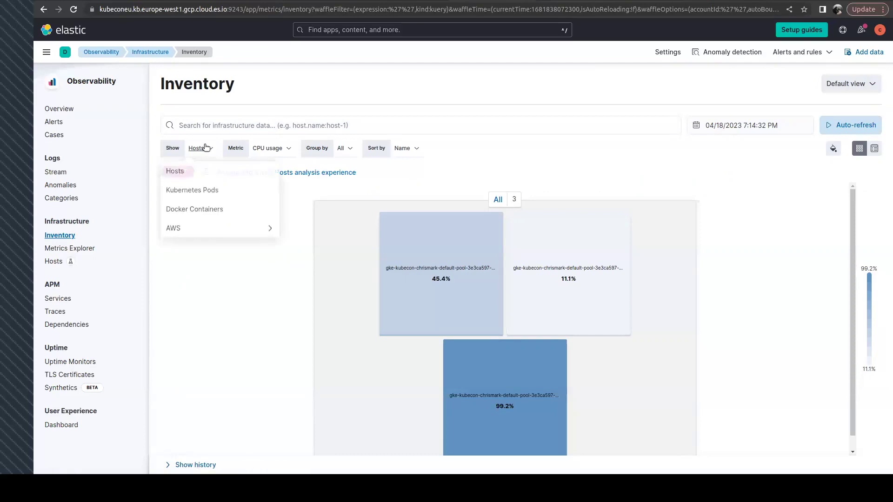
{"action": "left_click", "coordinate": [205, 190]}
{"action": "left_click", "coordinate": [373, 148]}
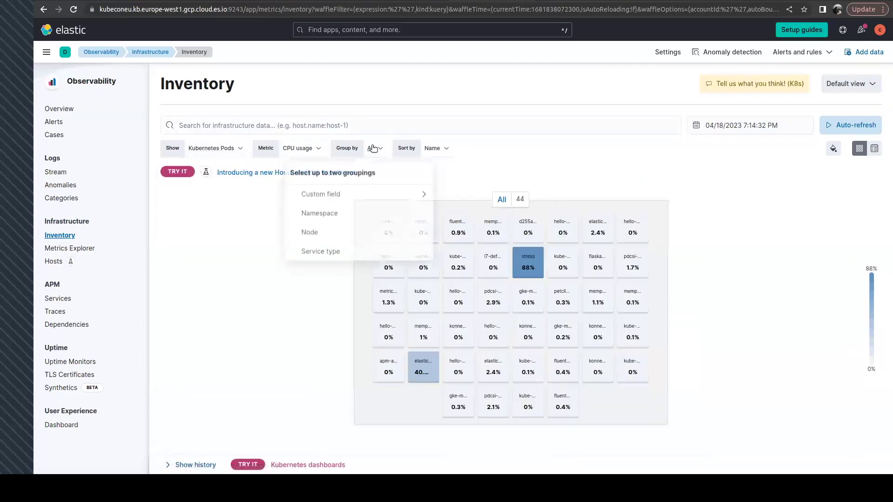
{"action": "left_click", "coordinate": [306, 235]}
Step: Enter kubernetes.namespace as the field of the inventory's search filter
{"action": "left_click", "coordinate": [208, 122]}
{"action": "type", "text": "kubern"}
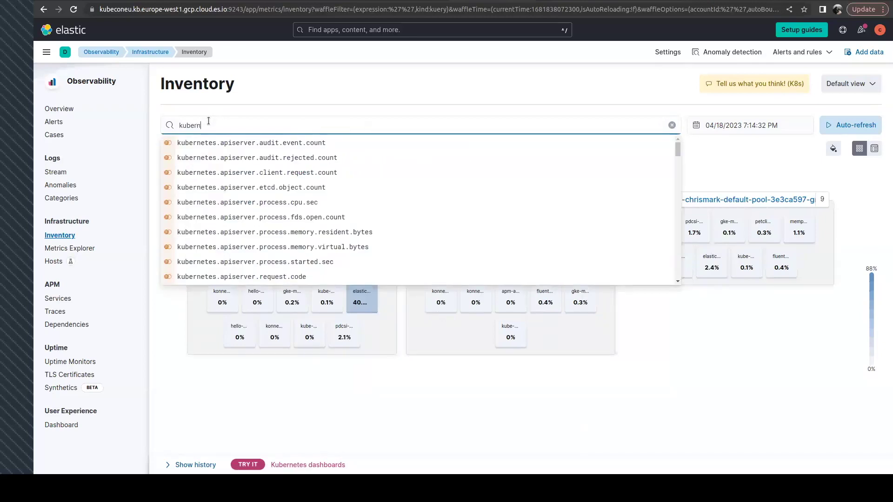
{"action": "type", "text": "etes.name"}
{"action": "key", "text": "Return"}
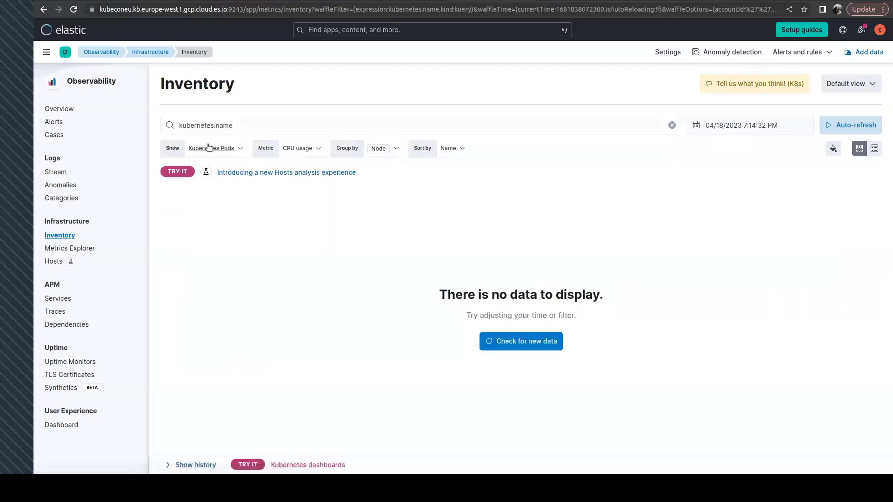
{"action": "left_click", "coordinate": [264, 125]}
{"action": "type", "text": ":"}
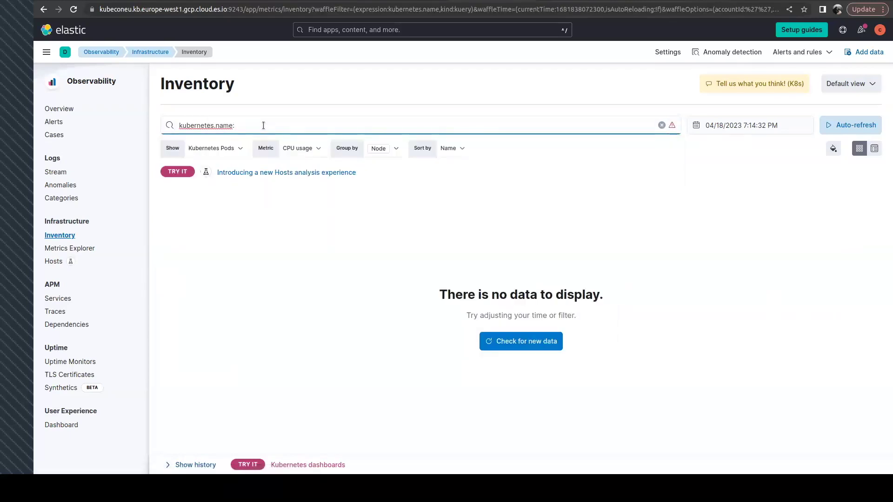
{"action": "key", "text": "BackSpace"}
{"action": "key", "text": "BackSpace"}
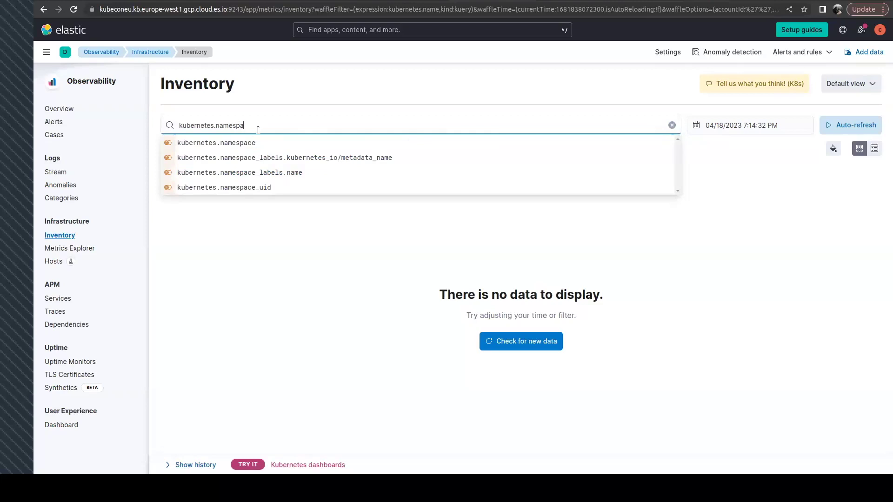
{"action": "key", "text": "Return"}
{"action": "left_click", "coordinate": [252, 126]}
{"action": "type", "text": "ce"}
{"action": "key", "text": "Return"}
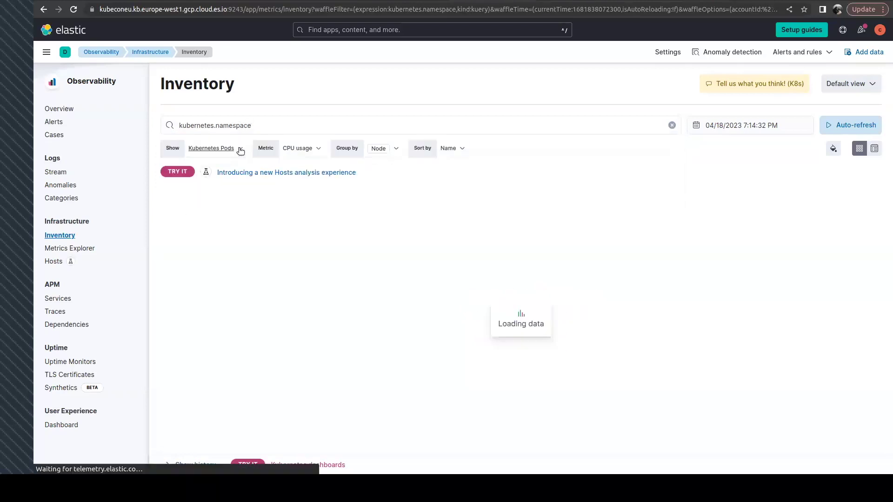
Step: Complete the inventory filter as kubernetes.namespace: "memphis", and check the detail options of the memphis-metadata-coordinator pod
{"action": "left_click", "coordinate": [273, 127]}
{"action": "type", "text": ":"}
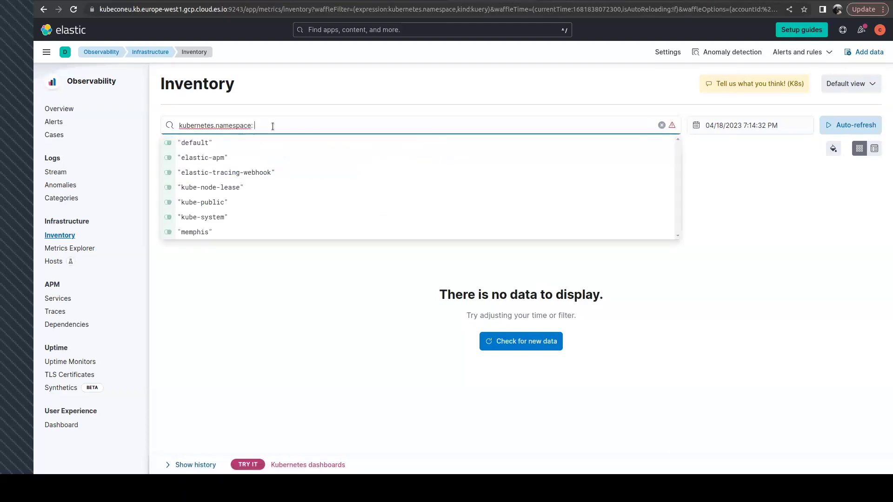
{"action": "key", "text": "Return"}
{"action": "left_click", "coordinate": [268, 122]}
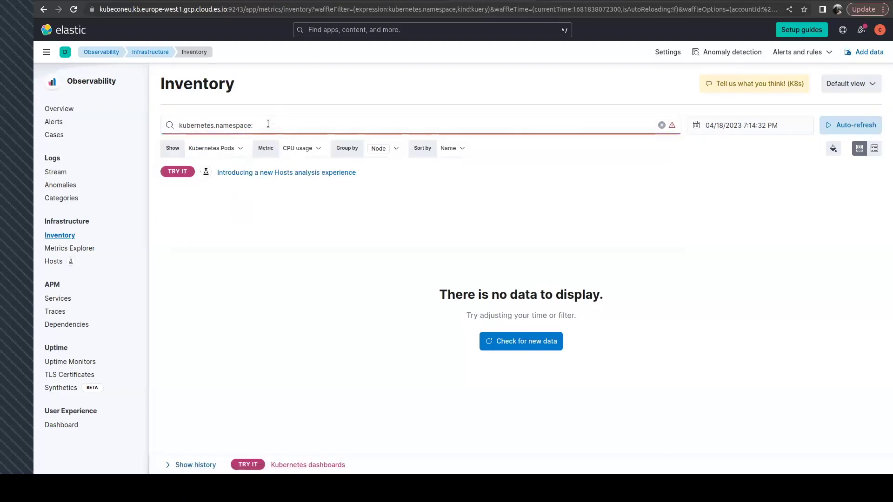
{"action": "left_click", "coordinate": [206, 232]}
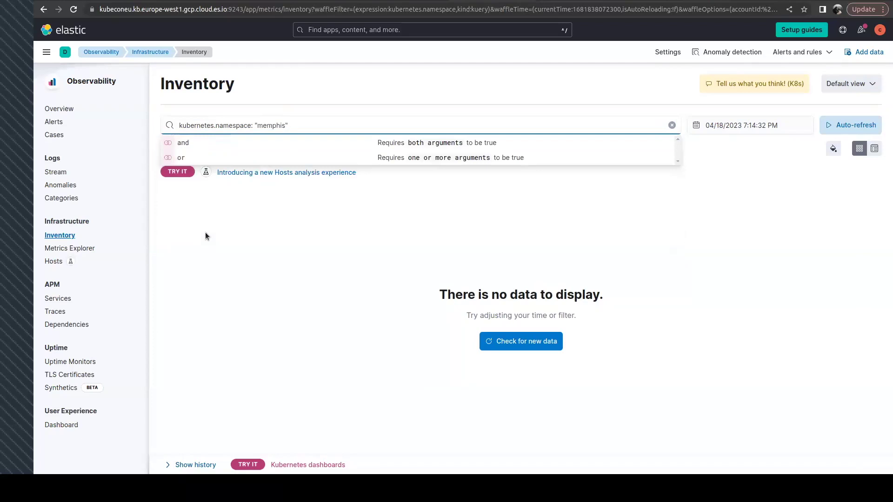
{"action": "key", "text": "Return"}
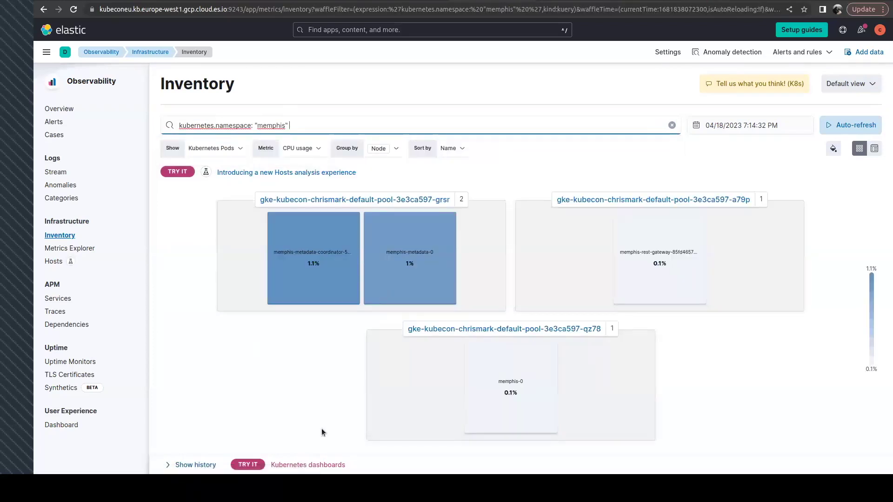
{"action": "left_click", "coordinate": [311, 253]}
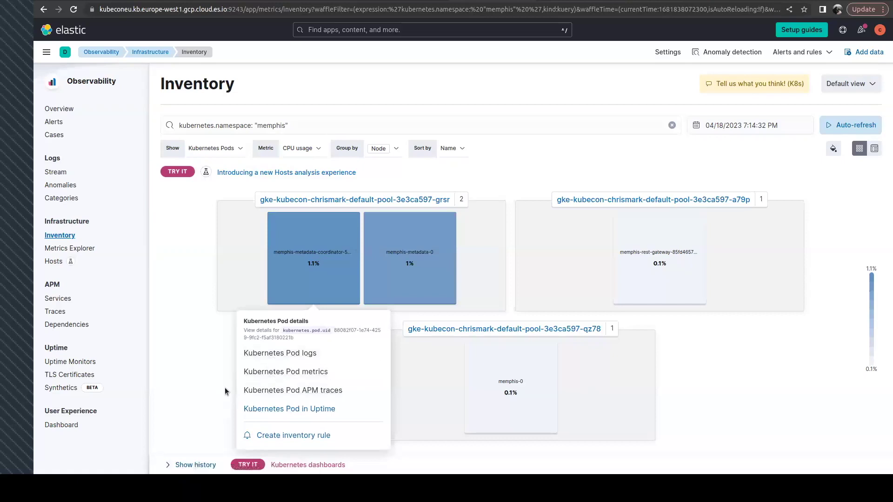
{"action": "left_click", "coordinate": [204, 363]}
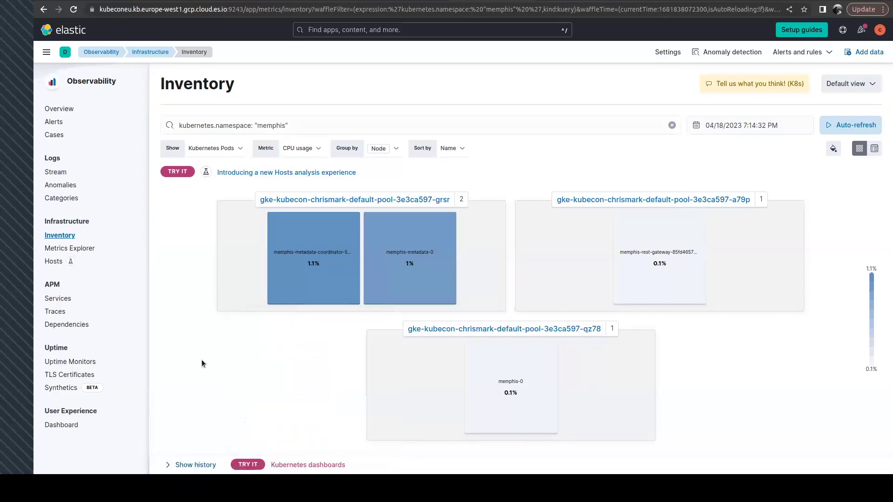
Step: Open the memphis uptime monitor and examine its availability, monitor duration, pings over time and check history
{"action": "left_click", "coordinate": [82, 362]}
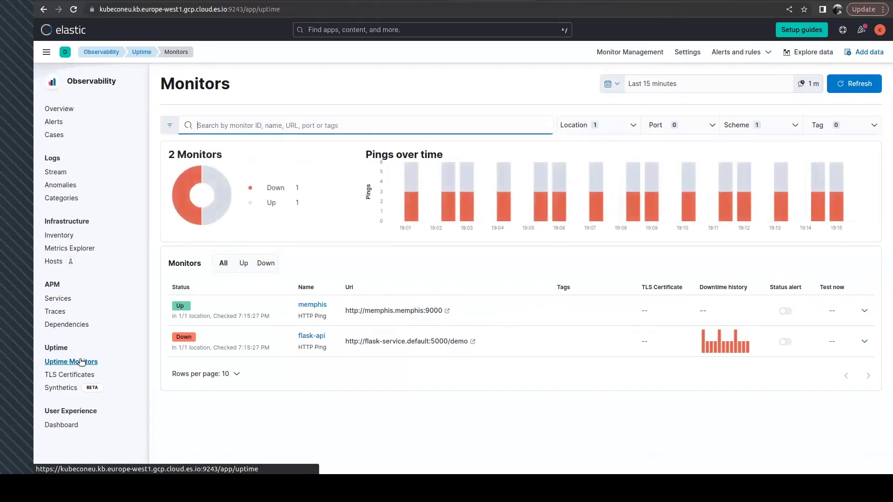
{"action": "left_click", "coordinate": [316, 306]}
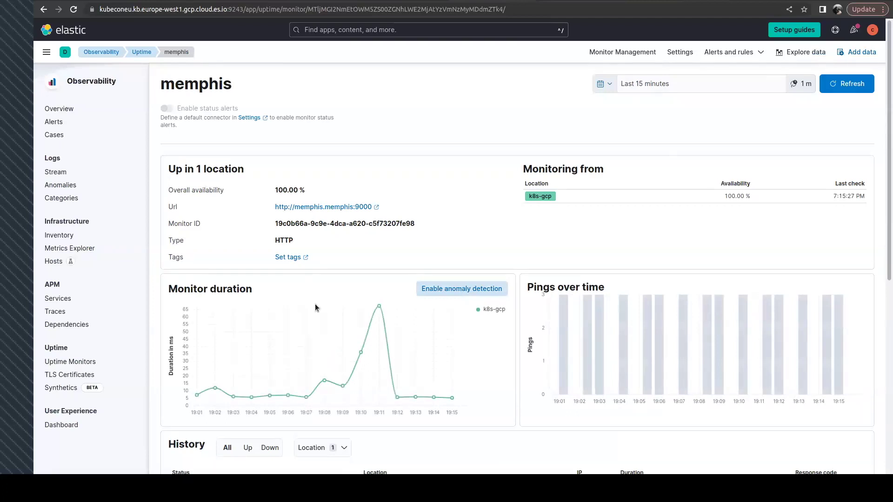
{"action": "scroll", "coordinate": [316, 307], "scroll_direction": "down", "scroll_amount": 2}
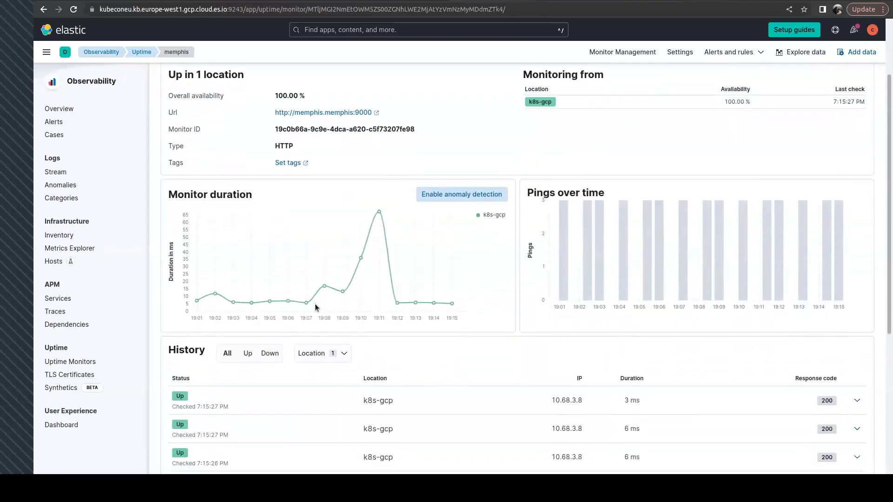
{"action": "mouse_move", "coordinate": [379, 217]}
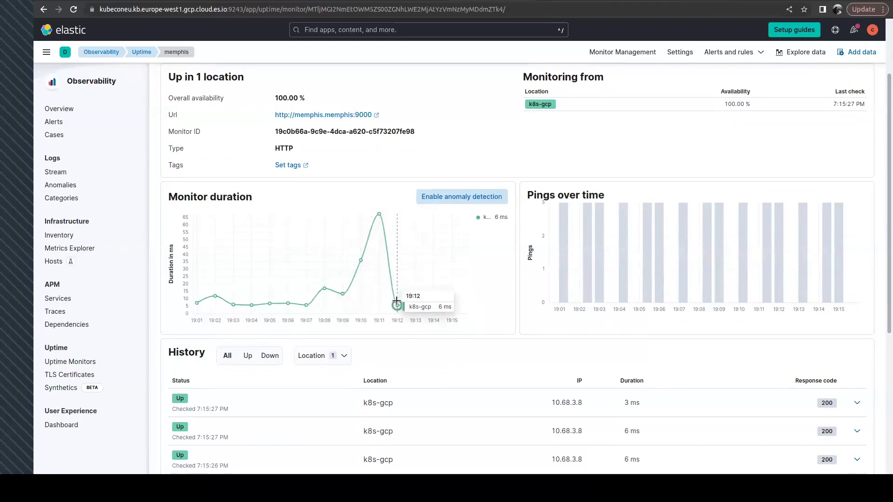
{"action": "scroll", "coordinate": [477, 332], "scroll_direction": "down", "scroll_amount": 5}
{"action": "scroll", "coordinate": [476, 328], "scroll_direction": "up", "scroll_amount": 7}
{"action": "scroll", "coordinate": [476, 328], "scroll_direction": "down", "scroll_amount": 7}
{"action": "scroll", "coordinate": [322, 294], "scroll_direction": "up", "scroll_amount": 7}
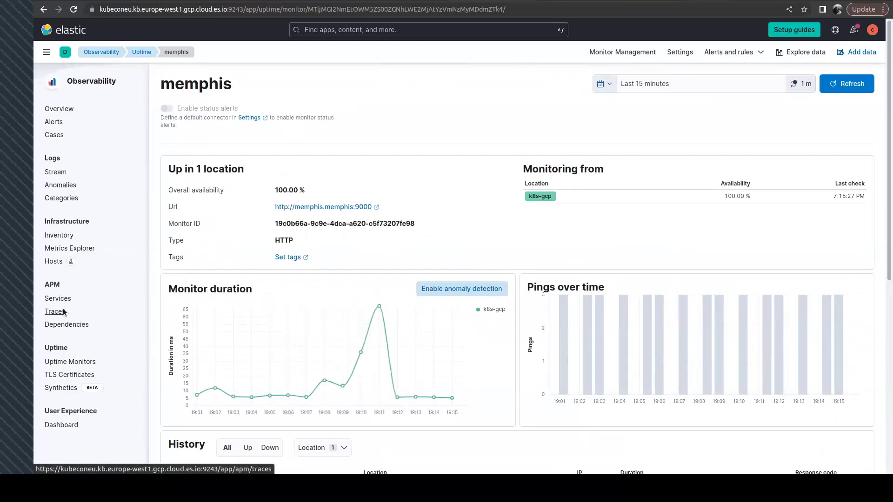
Step: Examine the flask-api uptime monitor's charts and the latest check in its history, and return to the Infrastructure inventory
{"action": "left_click", "coordinate": [58, 363]}
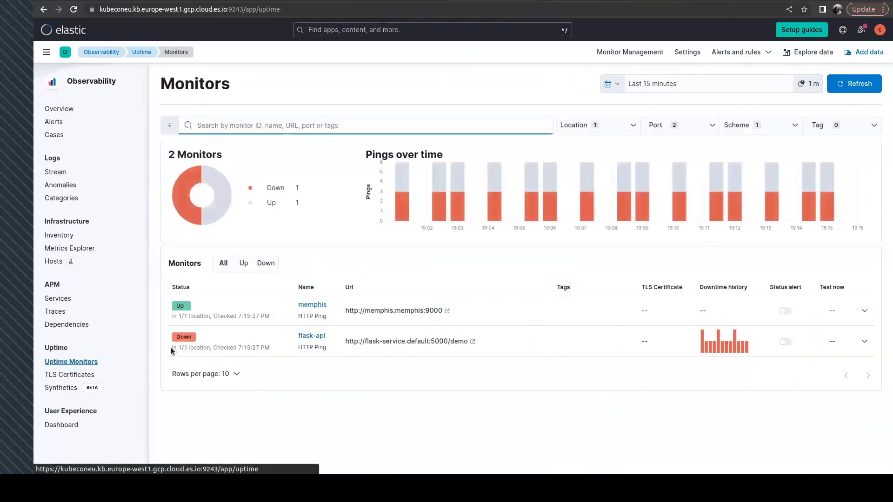
{"action": "left_click", "coordinate": [308, 337]}
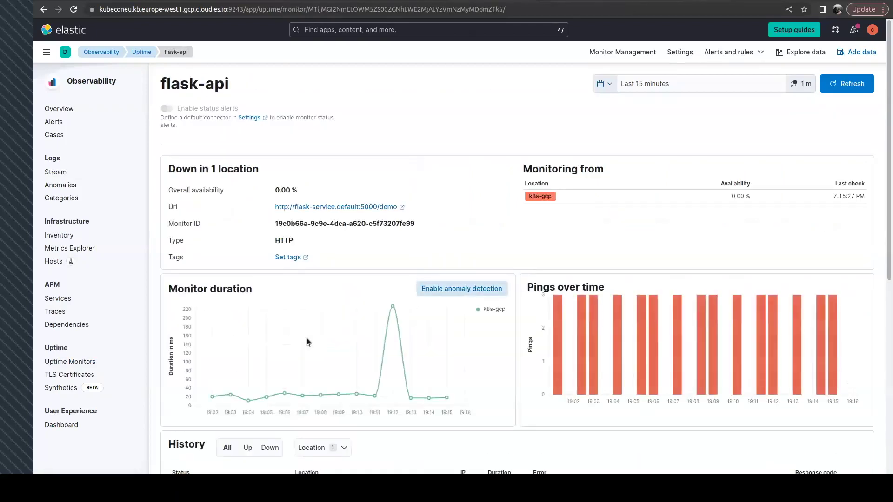
{"action": "scroll", "coordinate": [518, 370], "scroll_direction": "down", "scroll_amount": 7}
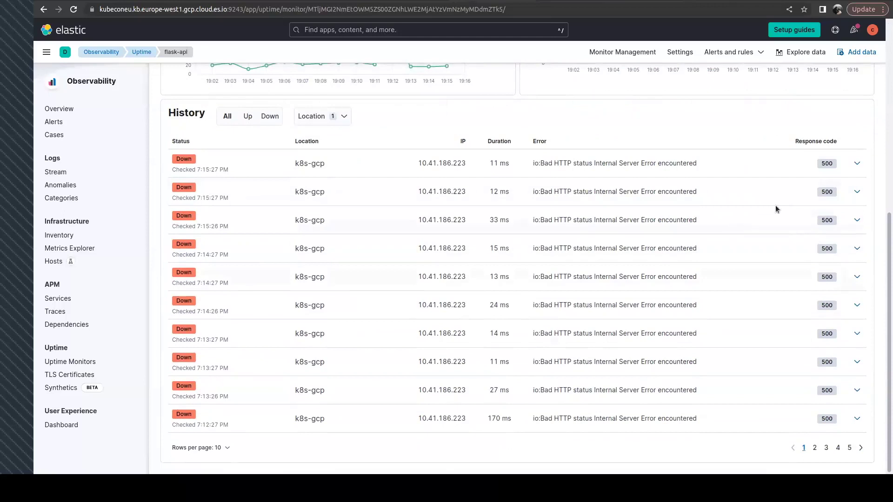
{"action": "left_click", "coordinate": [858, 163]}
{"action": "left_click", "coordinate": [859, 164]}
{"action": "scroll", "coordinate": [599, 194], "scroll_direction": "up", "scroll_amount": 7}
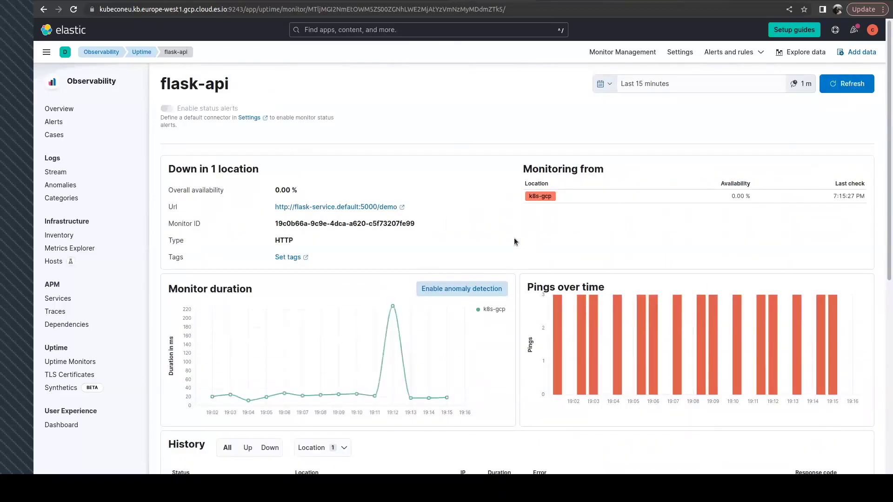
{"action": "left_click", "coordinate": [57, 236]}
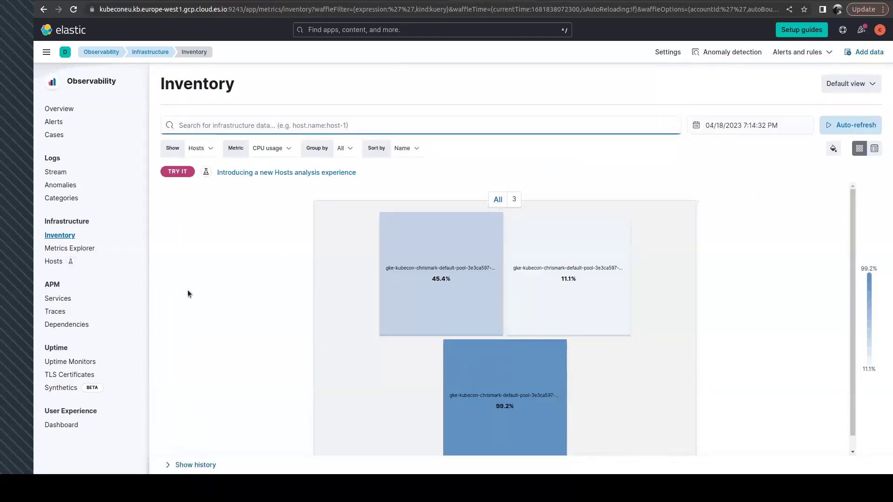
Step: Open the petclinic service in APM and set its time range to the last 30 minutes
{"action": "left_click", "coordinate": [55, 301]}
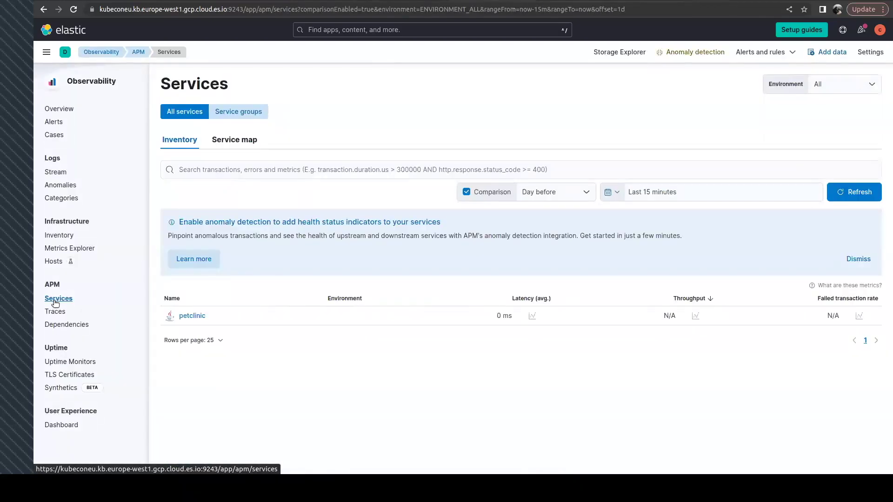
{"action": "left_click", "coordinate": [197, 315]}
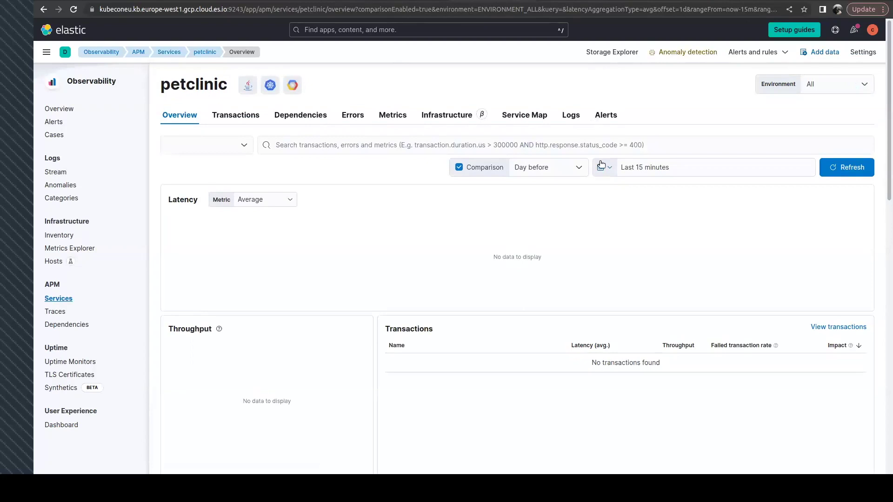
{"action": "left_click", "coordinate": [601, 166]}
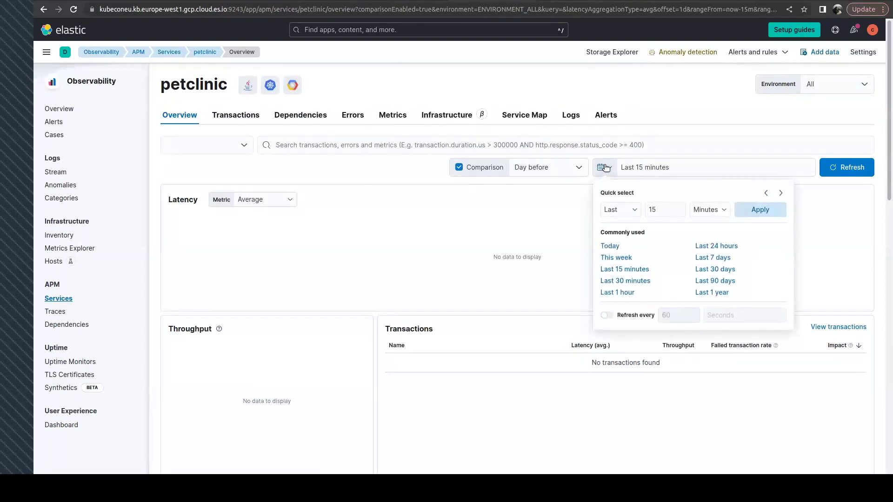
{"action": "left_click", "coordinate": [625, 281]}
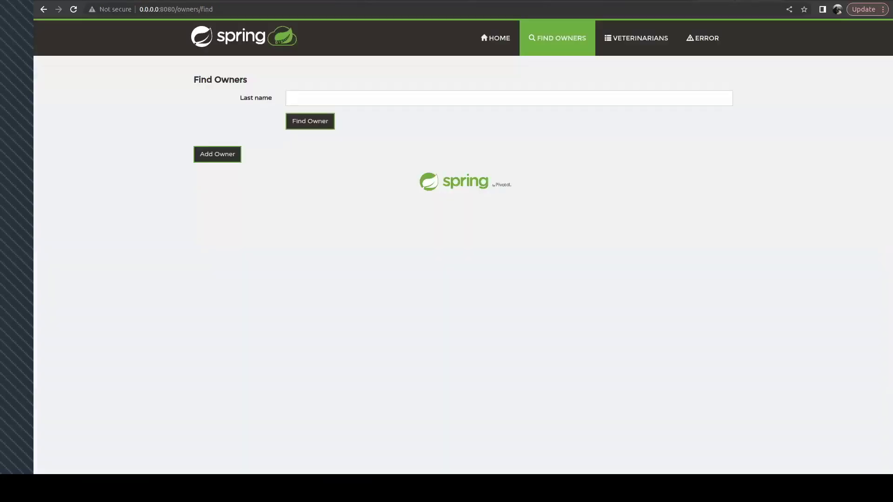
Step: In the Spring petclinic web app, visit the Home, Find Owners, Veterinarians and Error pages, ending on Find Owners
{"action": "left_click", "coordinate": [497, 43]}
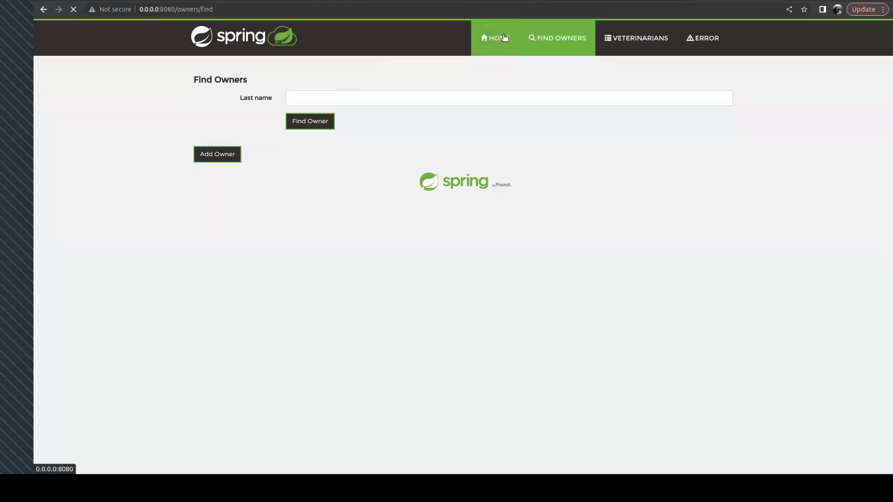
{"action": "left_click", "coordinate": [553, 44]}
{"action": "left_click", "coordinate": [616, 46]}
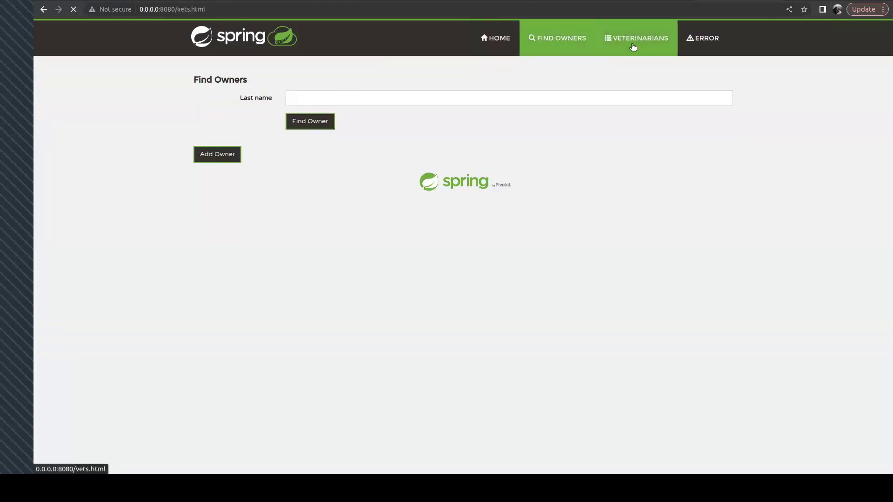
{"action": "left_click", "coordinate": [706, 40]}
{"action": "left_click", "coordinate": [568, 41]}
Step: Search the petclinic owners by the owner's last name
{"action": "left_click", "coordinate": [309, 93]}
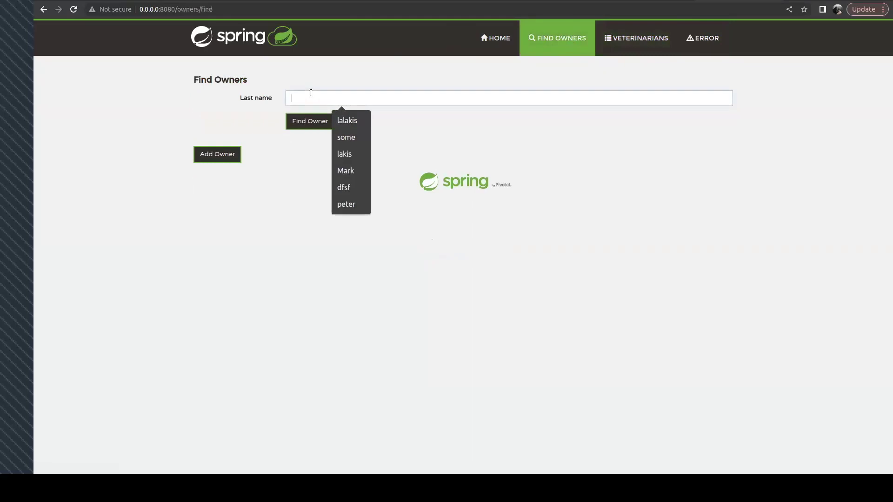
{"action": "type", "text": "lakis"}
{"action": "left_click", "coordinate": [302, 126]}
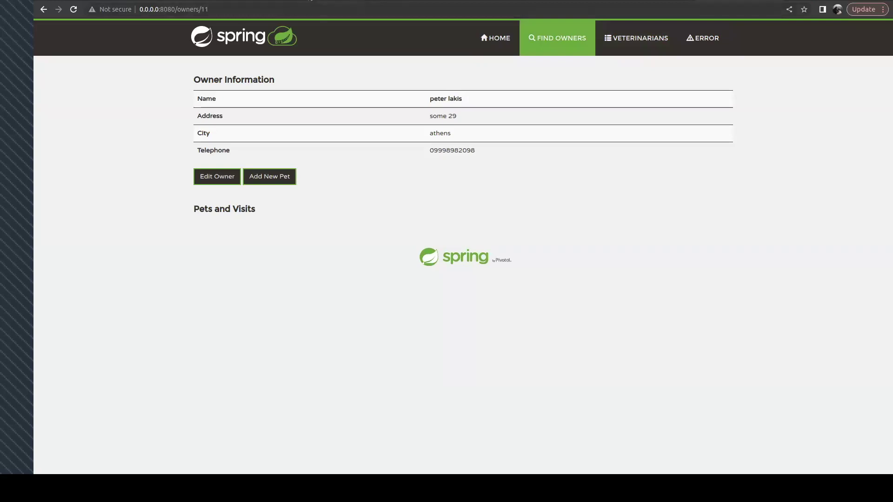
Step: Switch to the Elastic log stream page and open the petclinic service from the APM services
{"action": "left_click", "coordinate": [240, 0]}
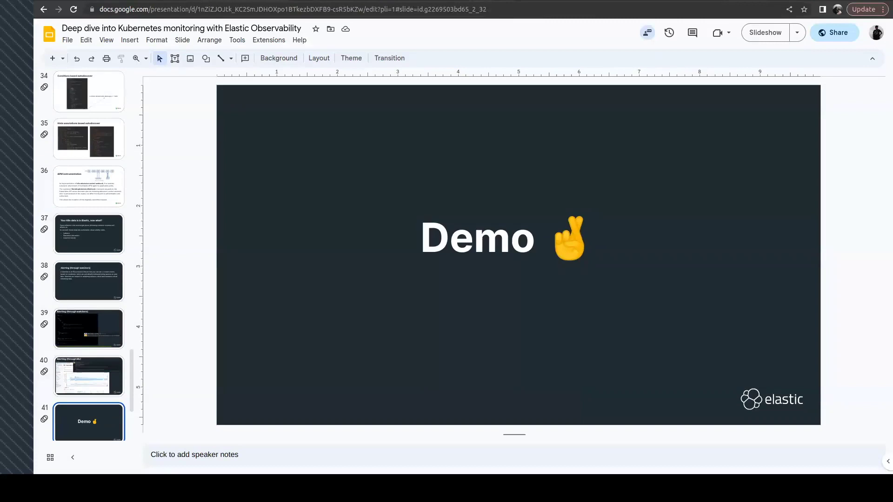
{"action": "key", "text": "ctrl+Tab"}
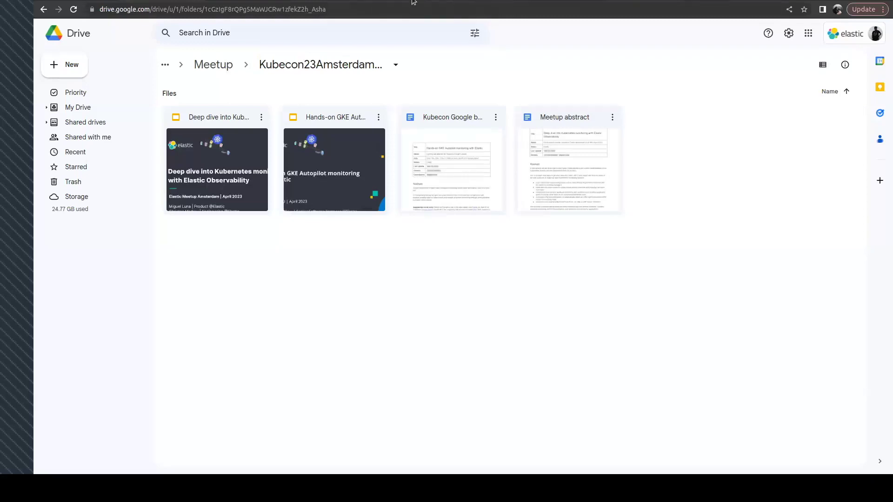
{"action": "key", "text": "ctrl+Tab"}
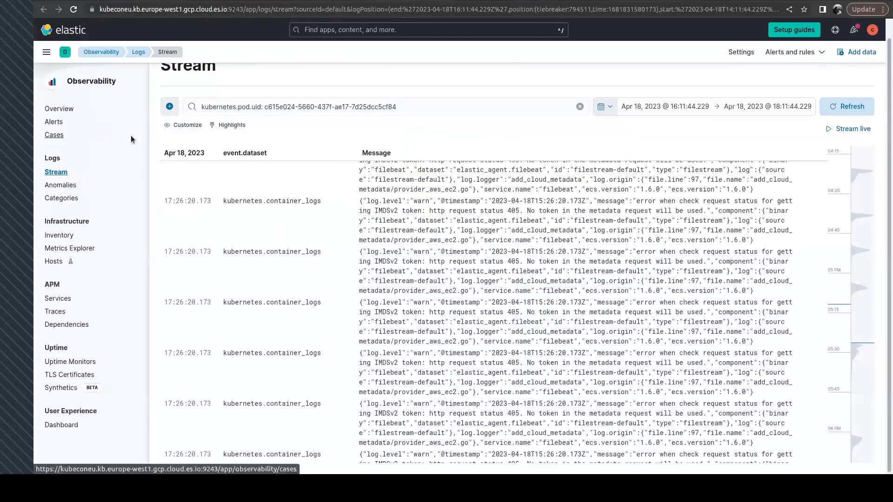
{"action": "left_click", "coordinate": [56, 300]}
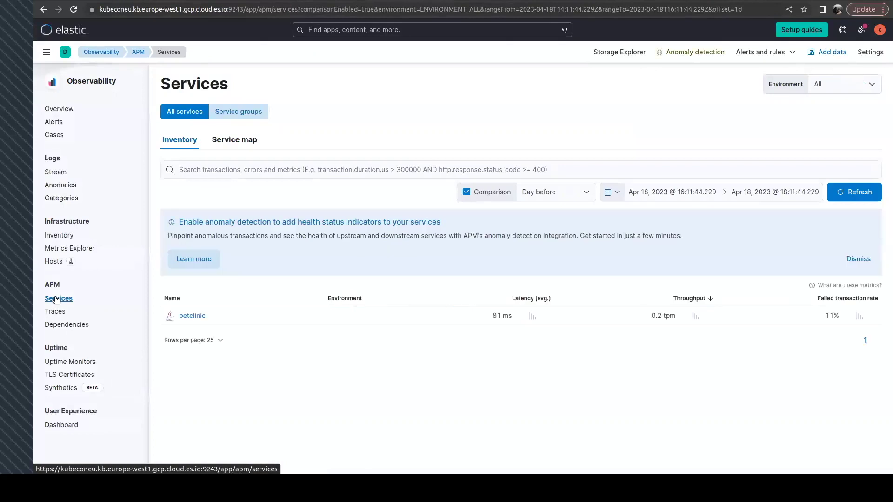
{"action": "left_click", "coordinate": [194, 317]}
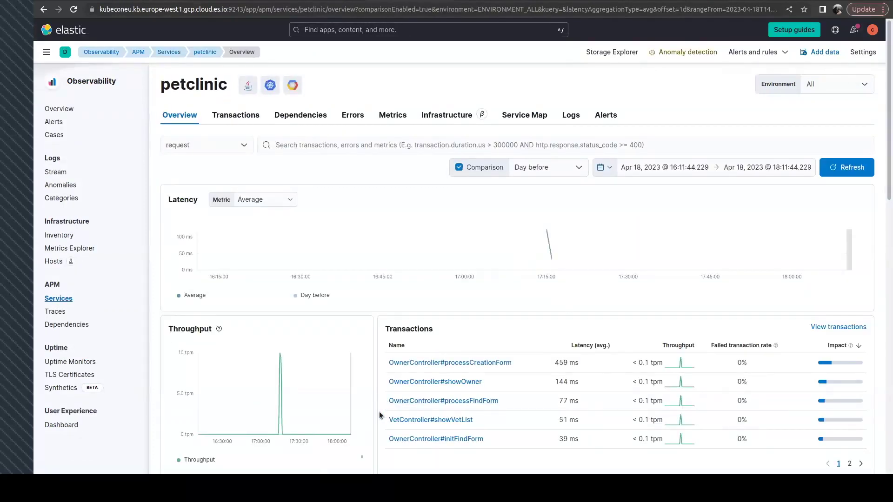
Step: Examine petclinic's latency, throughput, transactions, errors, dependencies and instances in the service overview
{"action": "scroll", "coordinate": [380, 415], "scroll_direction": "down", "scroll_amount": 5}
{"action": "scroll", "coordinate": [380, 415], "scroll_direction": "up", "scroll_amount": 4}
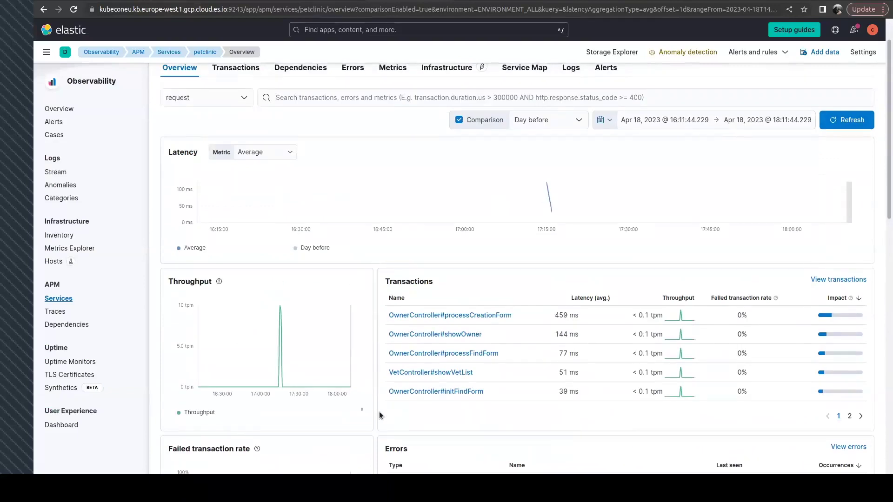
{"action": "scroll", "coordinate": [380, 415], "scroll_direction": "down", "scroll_amount": 10}
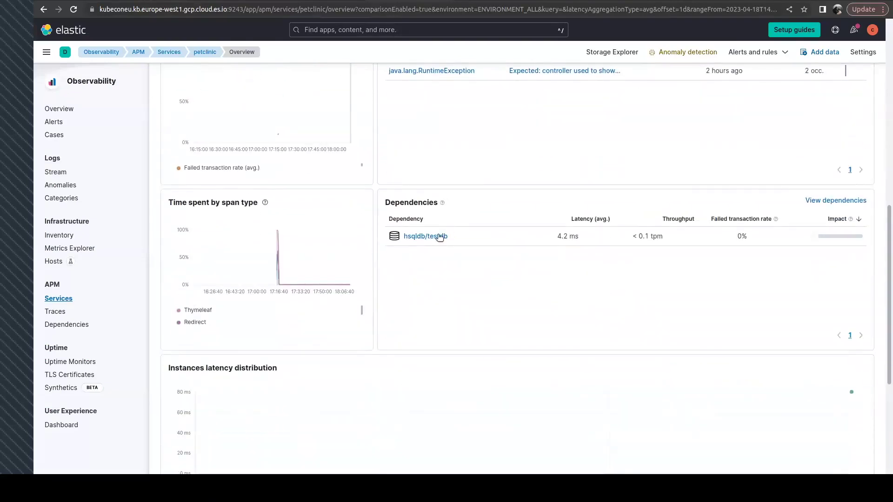
{"action": "scroll", "coordinate": [398, 343], "scroll_direction": "down", "scroll_amount": 5}
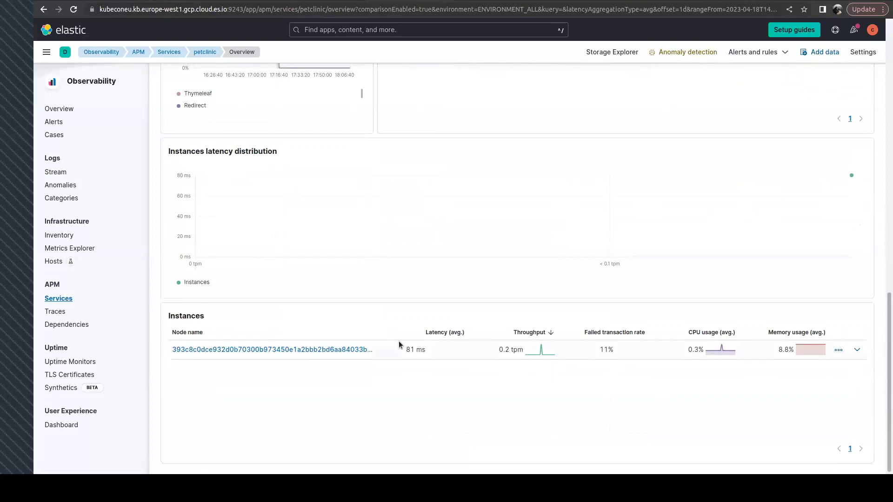
{"action": "scroll", "coordinate": [398, 342], "scroll_direction": "up", "scroll_amount": 16}
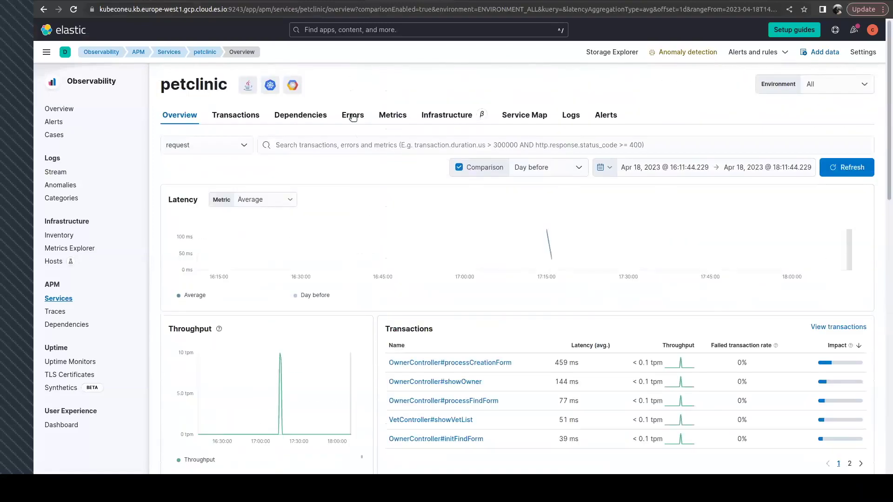
Step: Open petclinic's java.lang.RuntimeException error group and examine its occurrences, error sample and stack trace
{"action": "left_click", "coordinate": [353, 117]}
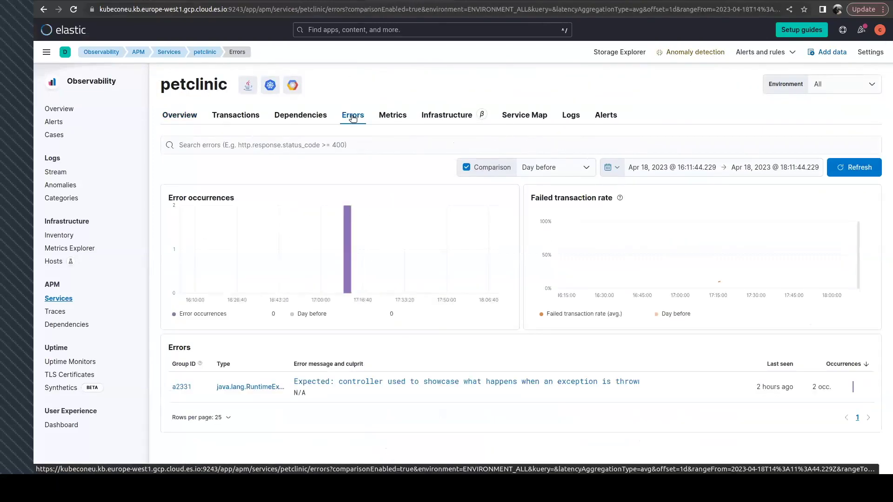
{"action": "left_click", "coordinate": [338, 382]}
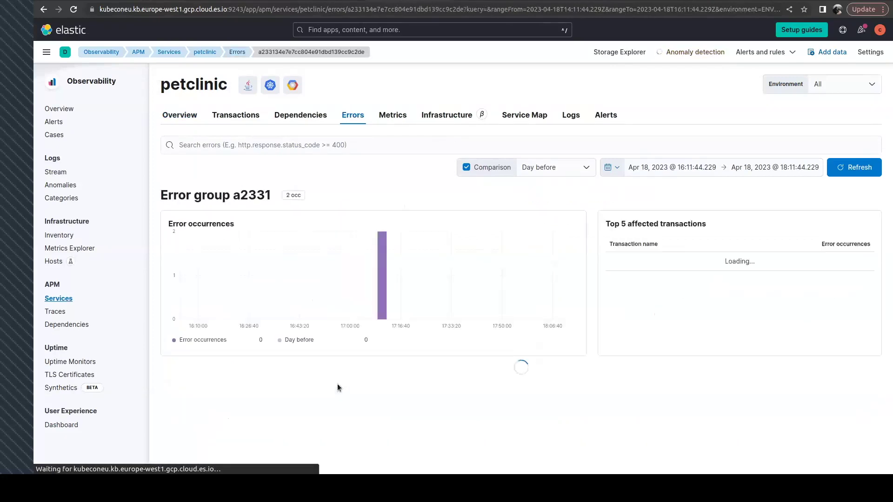
{"action": "scroll", "coordinate": [339, 386], "scroll_direction": "down", "scroll_amount": 2}
{"action": "scroll", "coordinate": [338, 385], "scroll_direction": "down", "scroll_amount": 15}
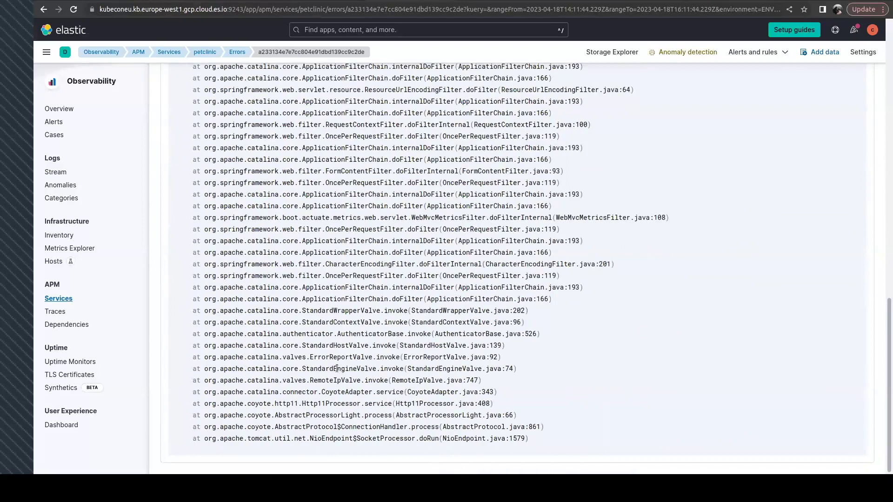
{"action": "scroll", "coordinate": [337, 368], "scroll_direction": "up", "scroll_amount": 15}
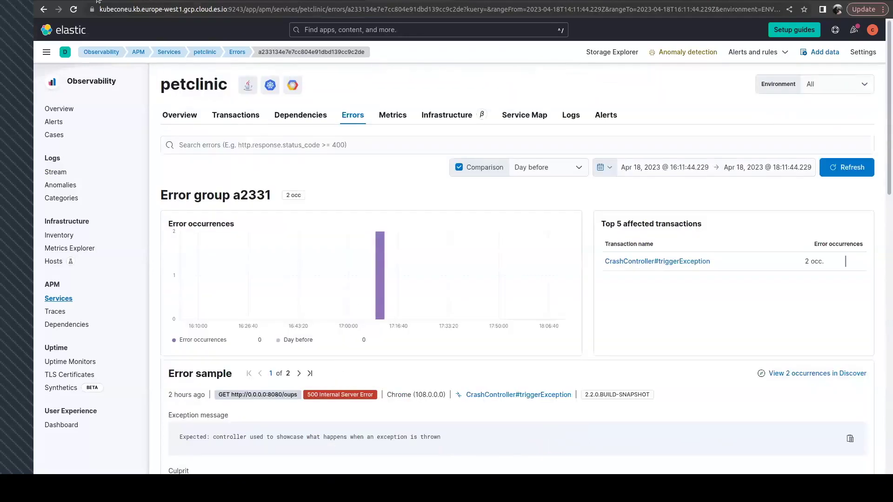
Step: Open the [Metrics Kubernetes] Cluster Overview dashboard and set its time range to the last 15 minutes
{"action": "left_click", "coordinate": [46, 52]}
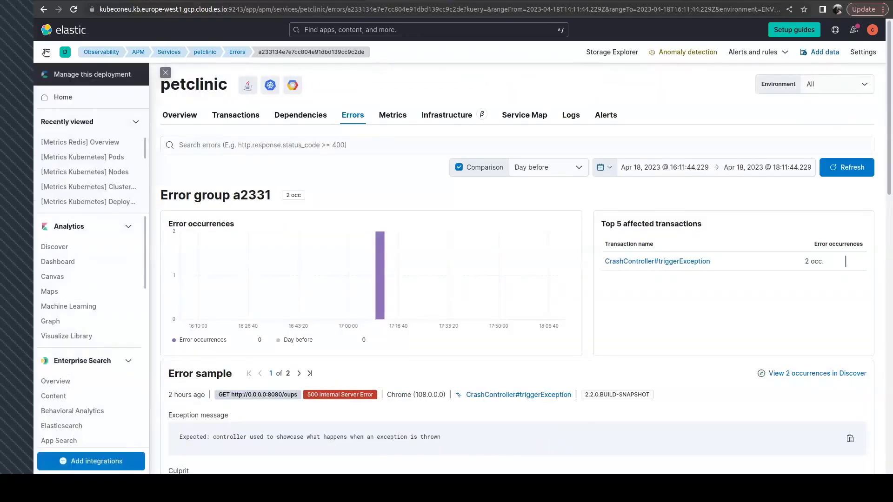
{"action": "left_click", "coordinate": [94, 188]}
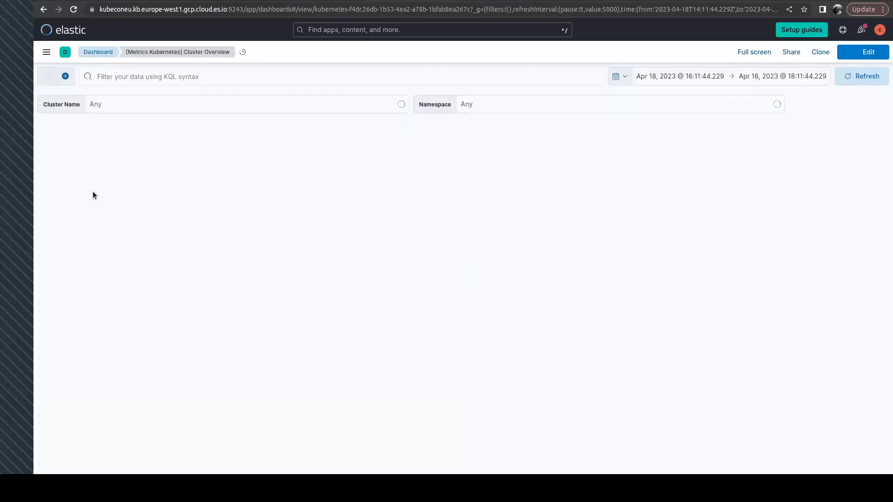
{"action": "left_click", "coordinate": [615, 78]}
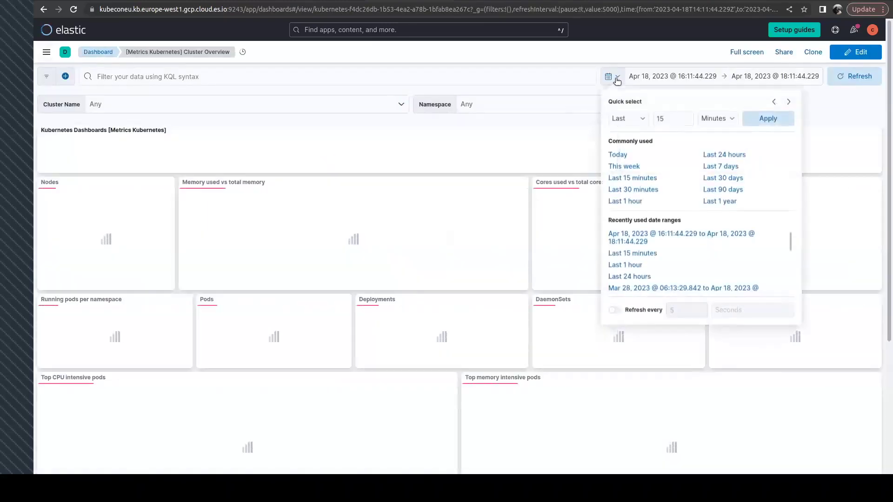
{"action": "left_click", "coordinate": [624, 177]}
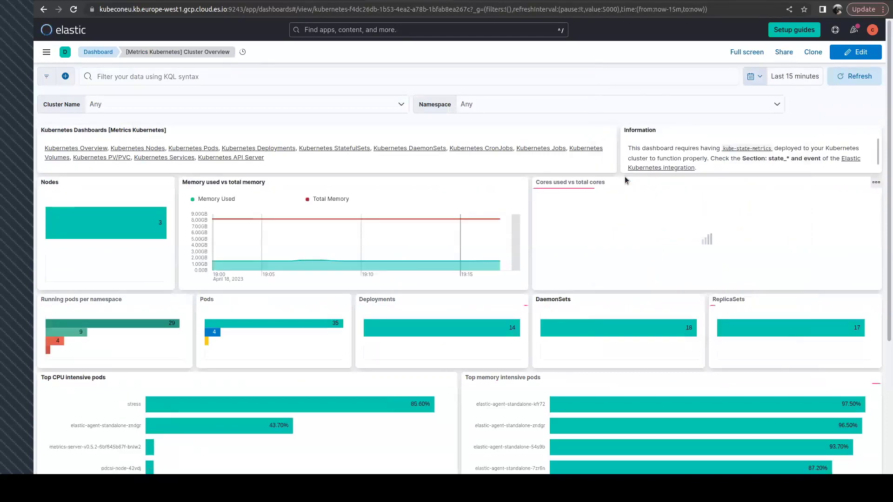
Step: Examine the cluster's memory and core usage, workloads, most CPU- and memory-intensive pods, and latest Kubernetes warnings
{"action": "scroll", "coordinate": [532, 238], "scroll_direction": "down", "scroll_amount": 2}
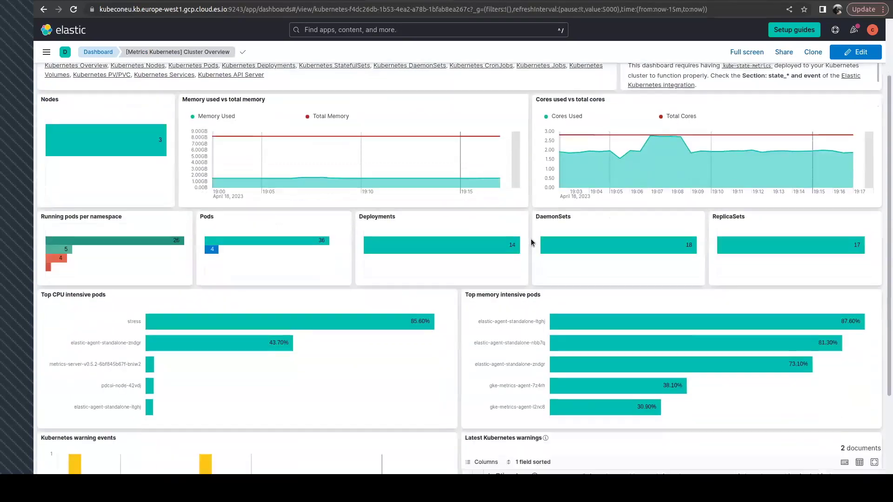
{"action": "scroll", "coordinate": [531, 239], "scroll_direction": "down", "scroll_amount": 1}
{"action": "scroll", "coordinate": [531, 239], "scroll_direction": "down", "scroll_amount": 1}
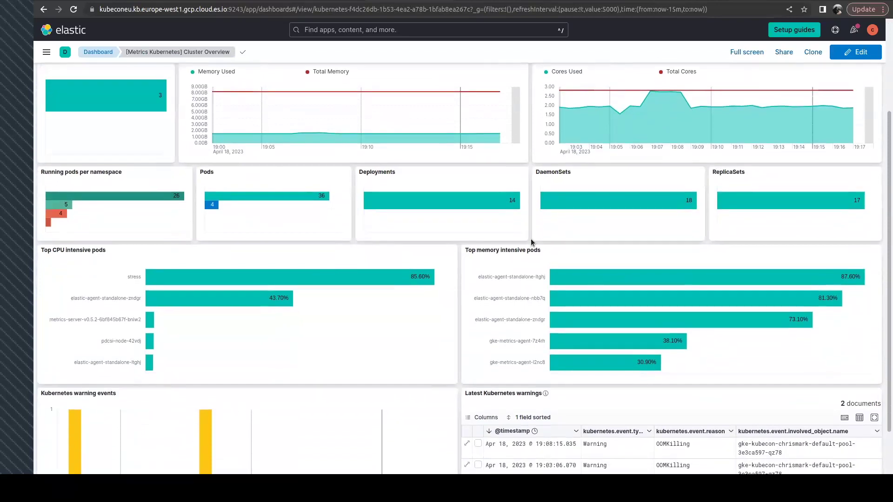
{"action": "mouse_move", "coordinate": [447, 334]}
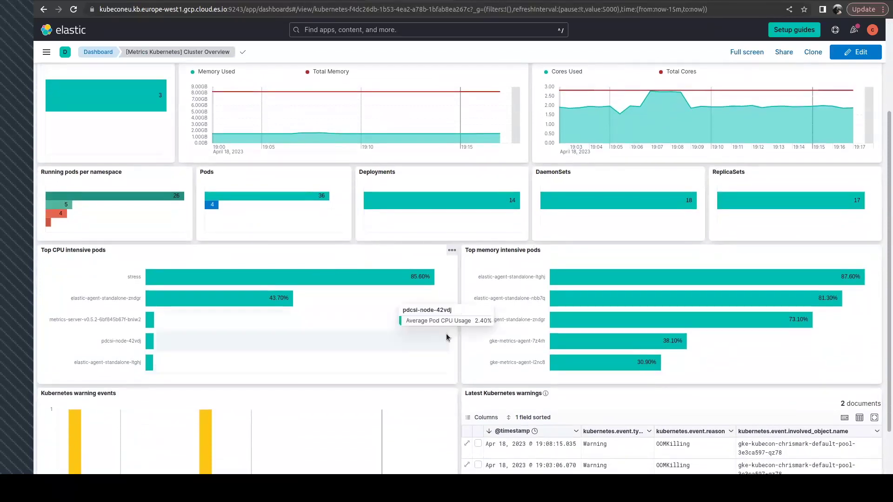
{"action": "scroll", "coordinate": [427, 344], "scroll_direction": "down", "scroll_amount": 1}
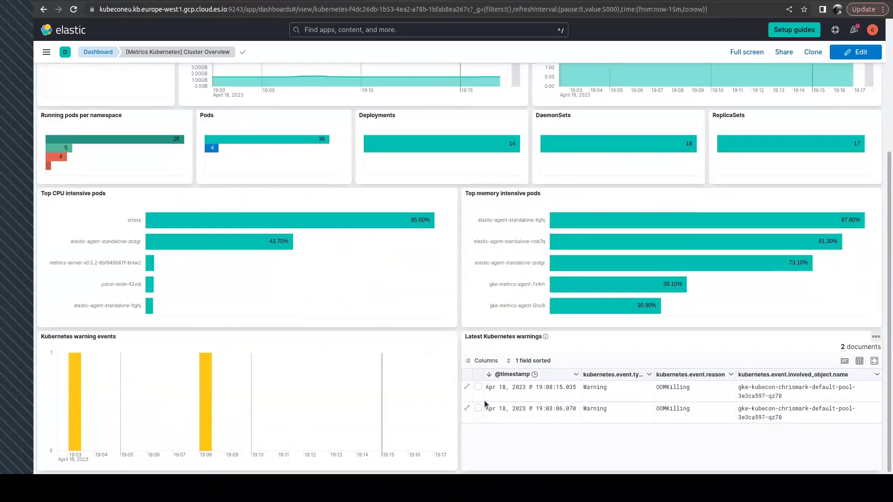
{"action": "scroll", "coordinate": [449, 401], "scroll_direction": "up", "scroll_amount": 2}
{"action": "scroll", "coordinate": [449, 403], "scroll_direction": "up", "scroll_amount": 2}
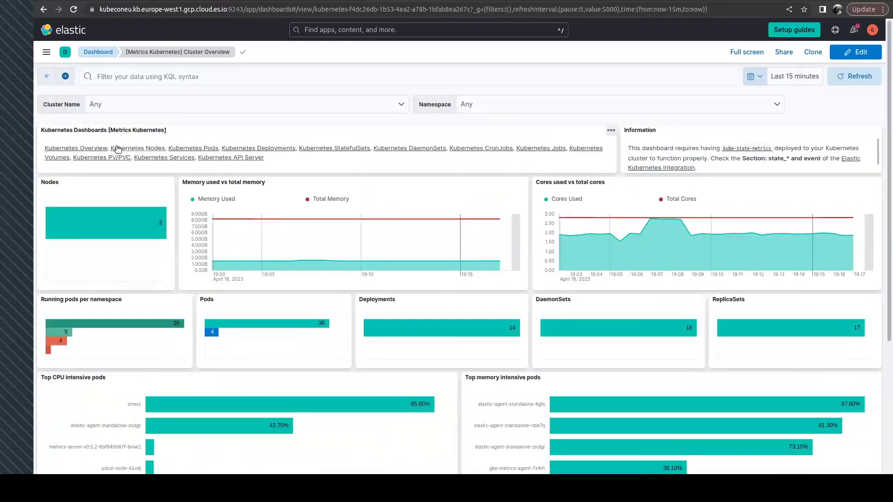
Step: Open the Kubernetes Nodes dashboard and examine pod allocation, node information, and CPU, memory, network and filesystem usage per node
{"action": "left_click", "coordinate": [118, 147]}
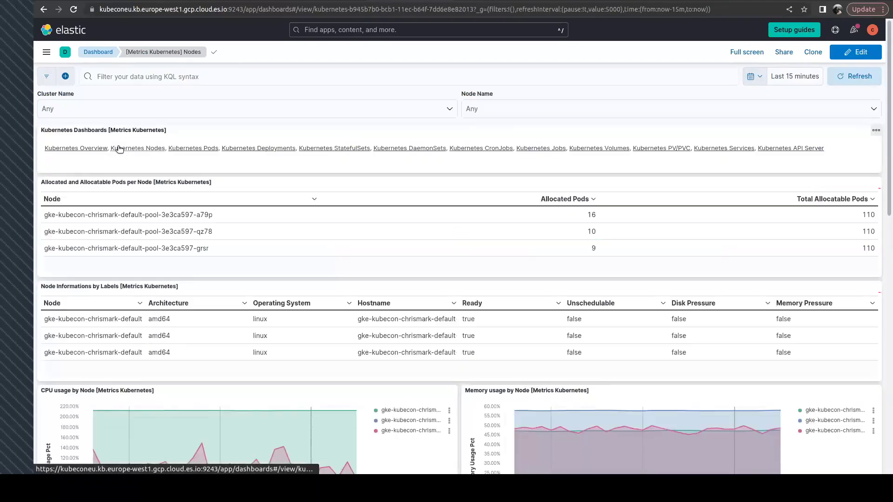
{"action": "scroll", "coordinate": [398, 365], "scroll_direction": "down", "scroll_amount": 6}
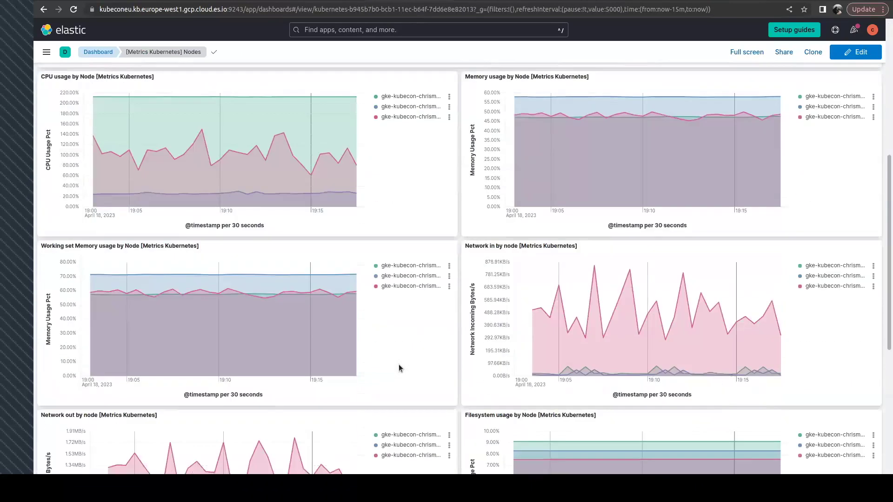
{"action": "scroll", "coordinate": [398, 364], "scroll_direction": "up", "scroll_amount": 3}
{"action": "scroll", "coordinate": [398, 364], "scroll_direction": "down", "scroll_amount": 6}
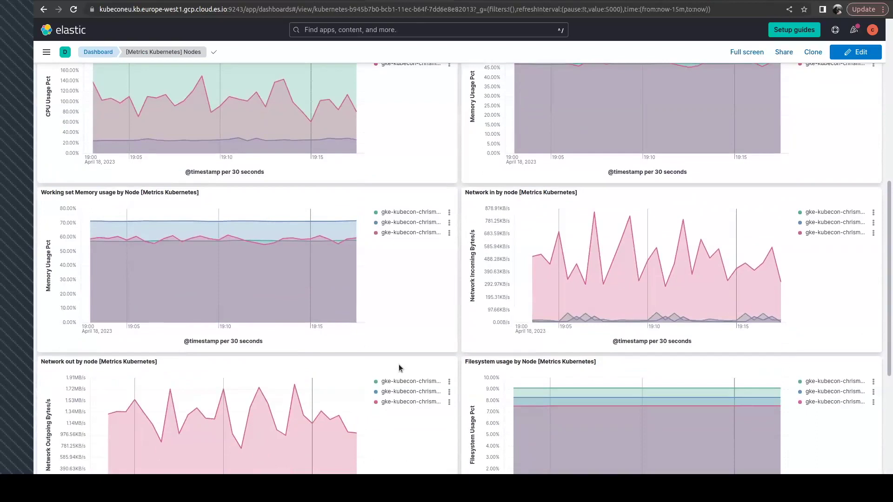
{"action": "scroll", "coordinate": [398, 365], "scroll_direction": "up", "scroll_amount": 10}
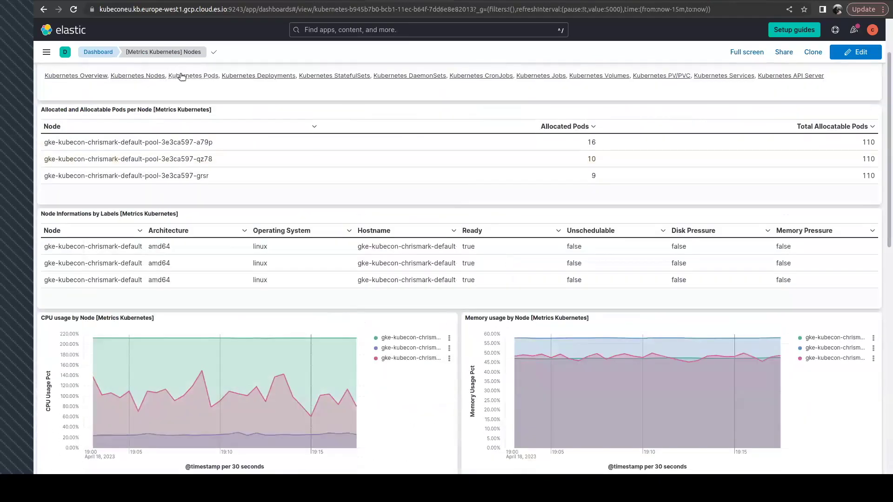
Step: Open the Kubernetes Pods dashboard and examine the status and CPU usage per pod
{"action": "left_click", "coordinate": [180, 76]}
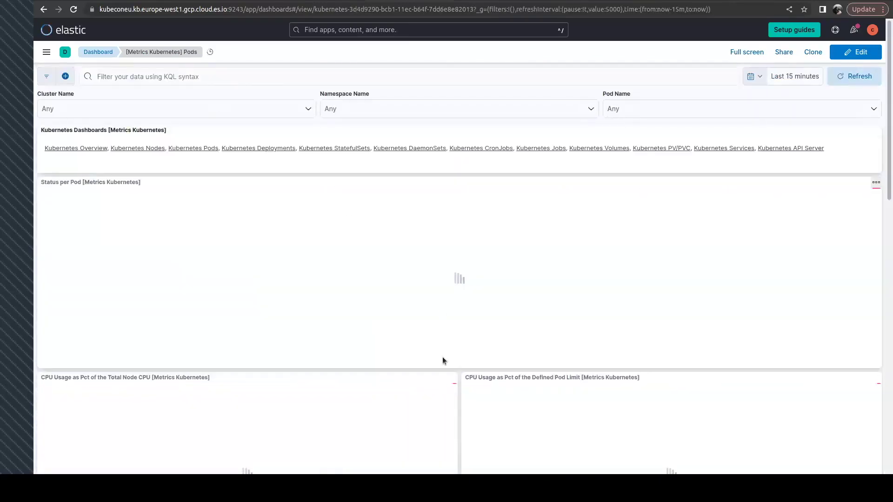
{"action": "scroll", "coordinate": [418, 401], "scroll_direction": "down", "scroll_amount": 10}
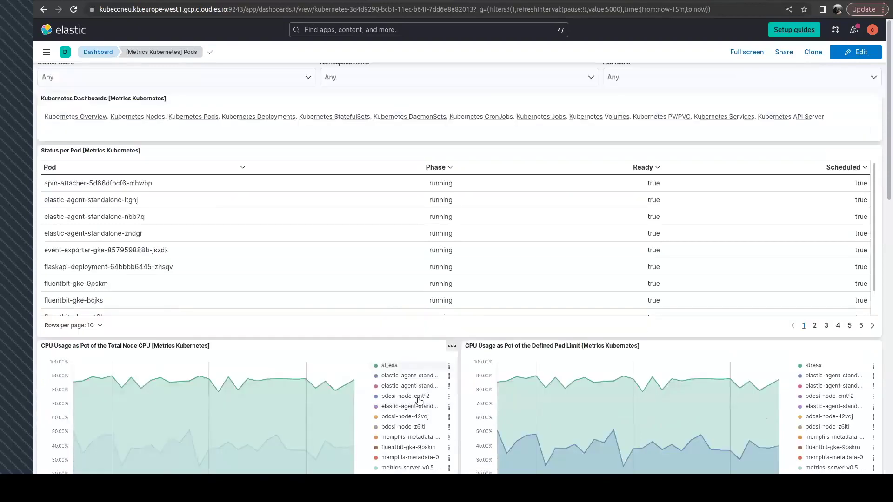
{"action": "scroll", "coordinate": [419, 401], "scroll_direction": "up", "scroll_amount": 10}
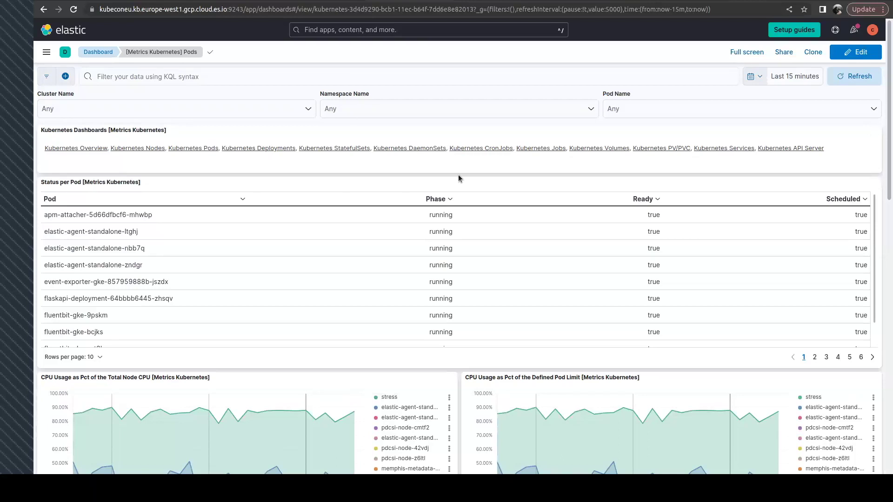
Step: Switch to the terminal, list the standalone folder's files, and deploy the Redis pod with "k apply -f redis.yml"
{"action": "key", "text": "alt+Tab"}
{"action": "type", "text": "ls"}
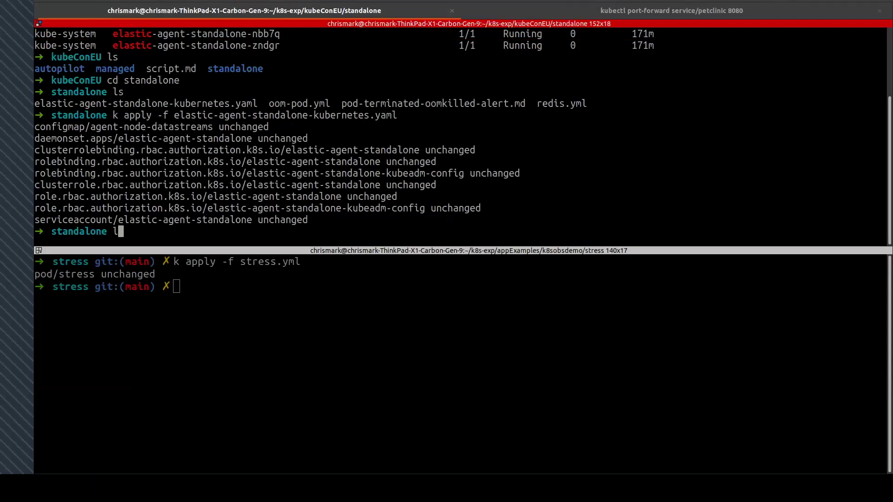
{"action": "key", "text": "Return"}
{"action": "type", "text": "k apply "}
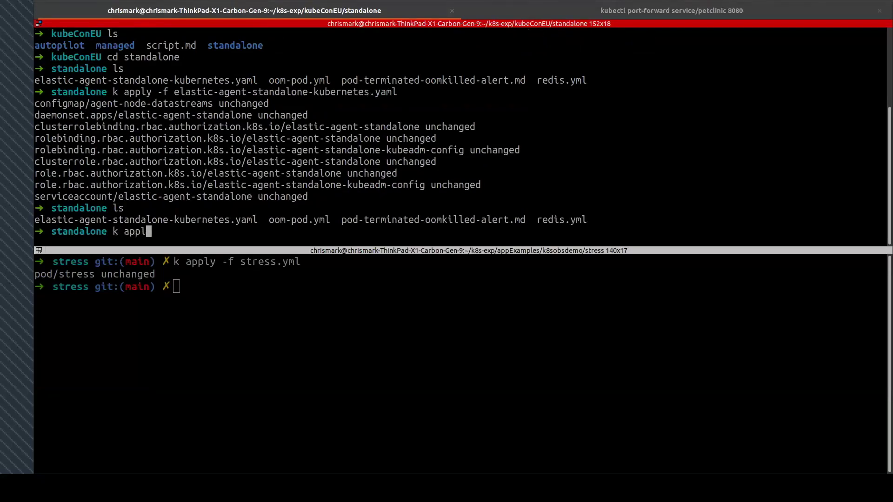
{"action": "type", "text": "-re"}
{"action": "key", "text": "BackSpace"}
{"action": "key", "text": "BackSpace"}
{"action": "type", "text": "f redis.yml"}
{"action": "key", "text": "Return"}
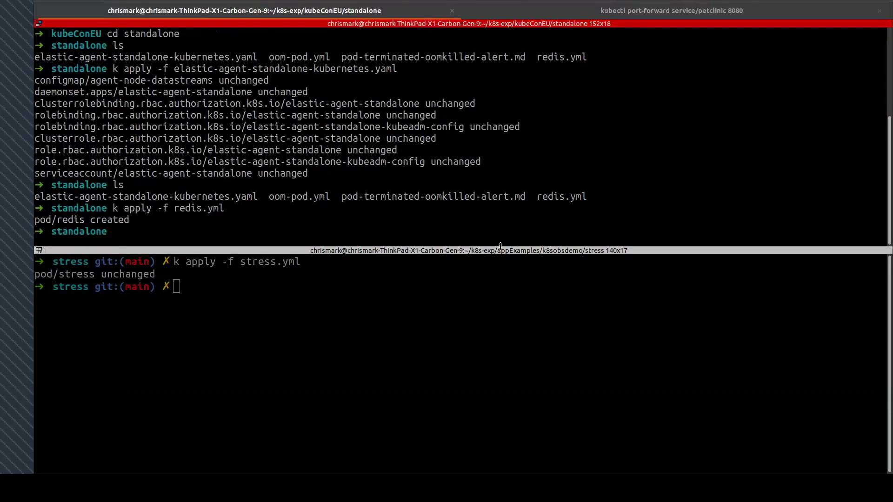
Step: Print redis.yml in the terminal and examine its co.elastic.hints annotations for package, data streams, host and info period
{"action": "type", "text": "cat redis.yml"}
{"action": "key", "text": "Return"}
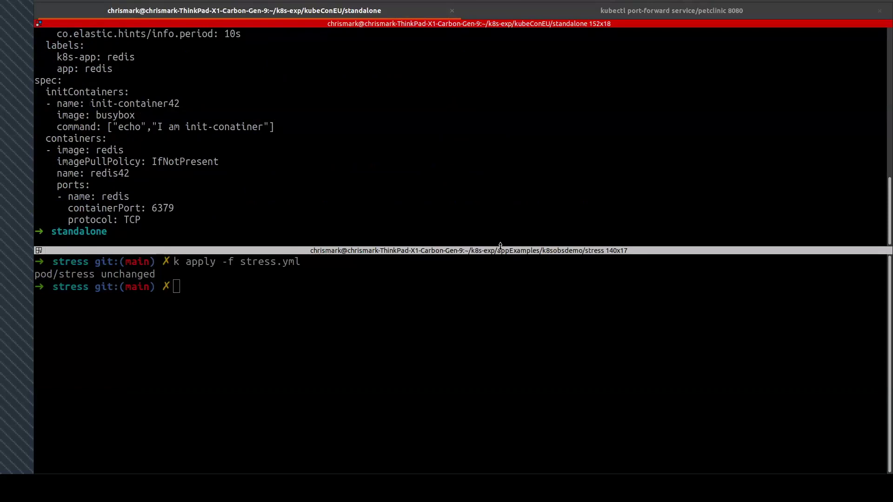
{"action": "scroll", "coordinate": [289, 183], "scroll_direction": "up", "scroll_amount": 5}
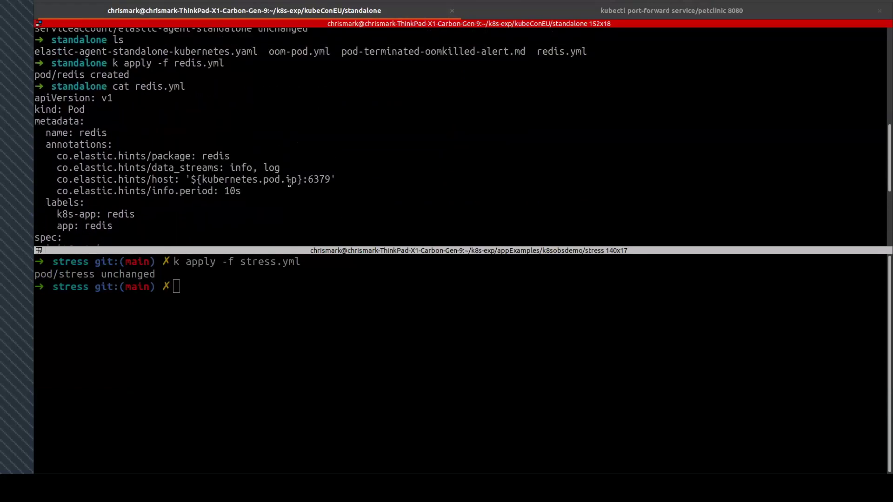
{"action": "scroll", "coordinate": [289, 183], "scroll_direction": "down", "scroll_amount": 1}
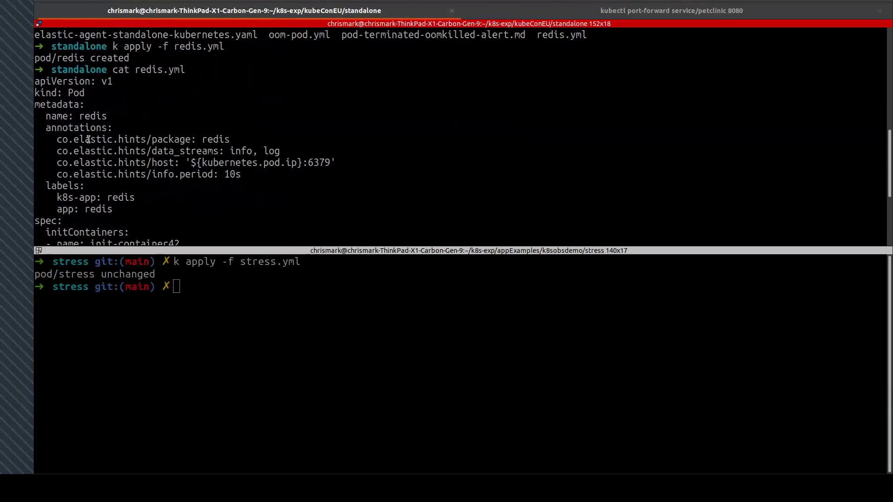
{"action": "left_click_drag", "start_coordinate": [55, 140], "coordinate": [244, 175]}
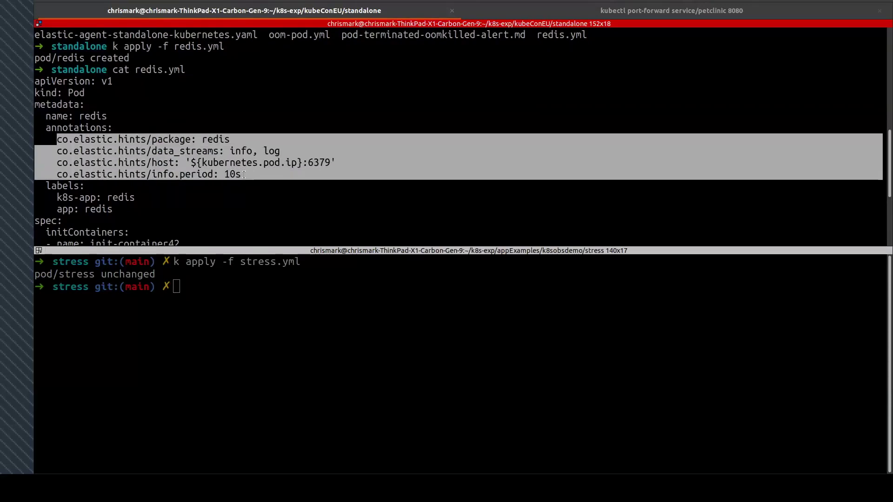
{"action": "left_click", "coordinate": [243, 175]}
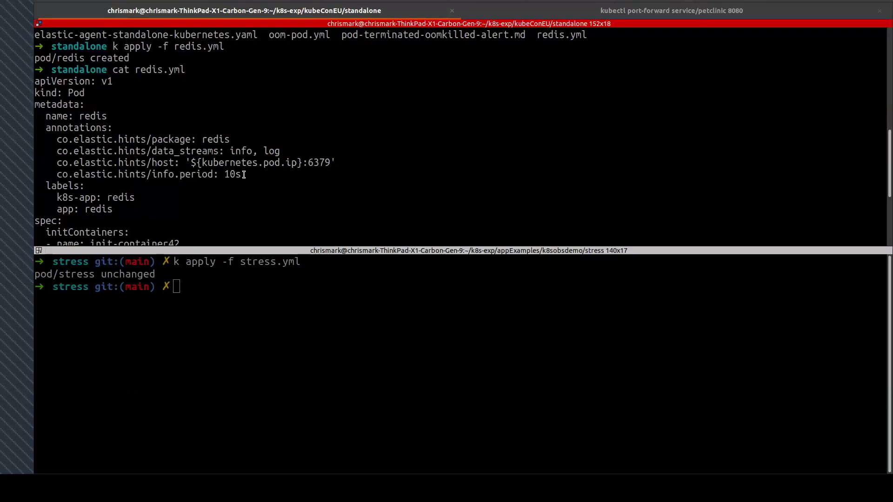
{"action": "left_click_drag", "start_coordinate": [244, 175], "coordinate": [55, 140]}
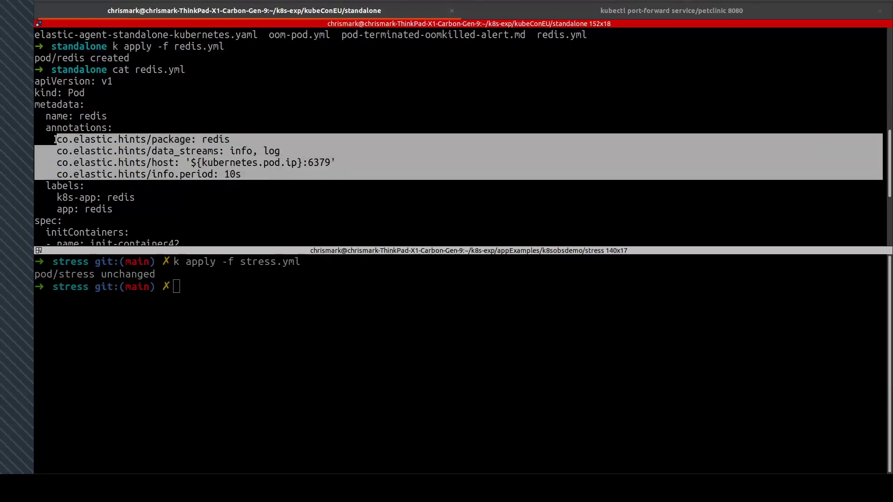
{"action": "left_click_drag", "start_coordinate": [243, 175], "coordinate": [55, 152]}
{"action": "left_click", "coordinate": [55, 152]}
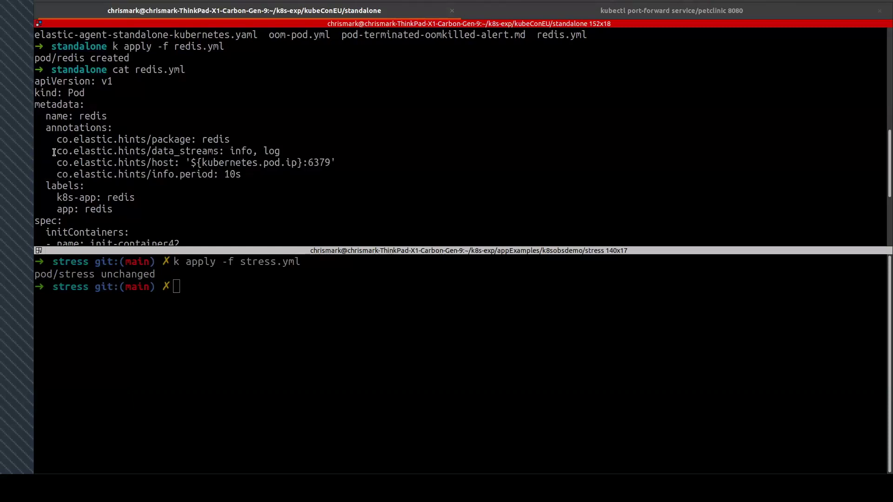
{"action": "scroll", "coordinate": [213, 158], "scroll_direction": "down", "scroll_amount": 4}
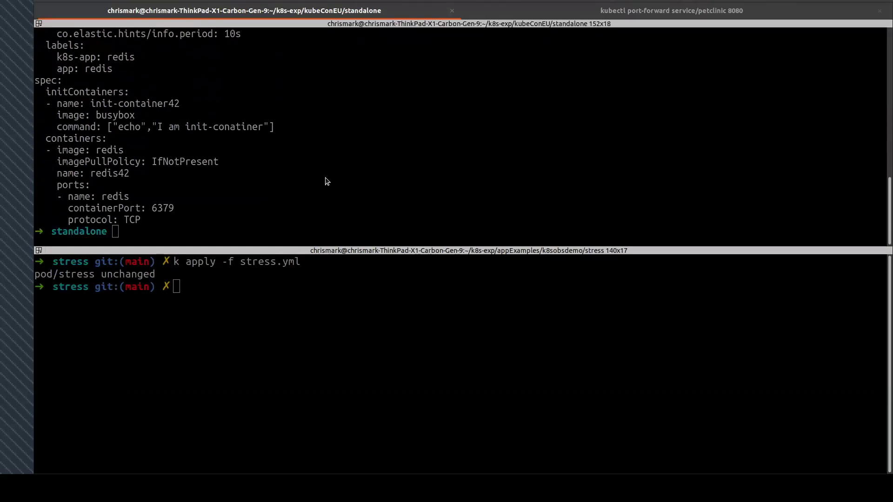
Step: Switch to Elastic in the browser, search for "redis", and open the [Metrics Redis] Overview dashboard to examine connected clients
{"action": "key", "text": "alt+Tab"}
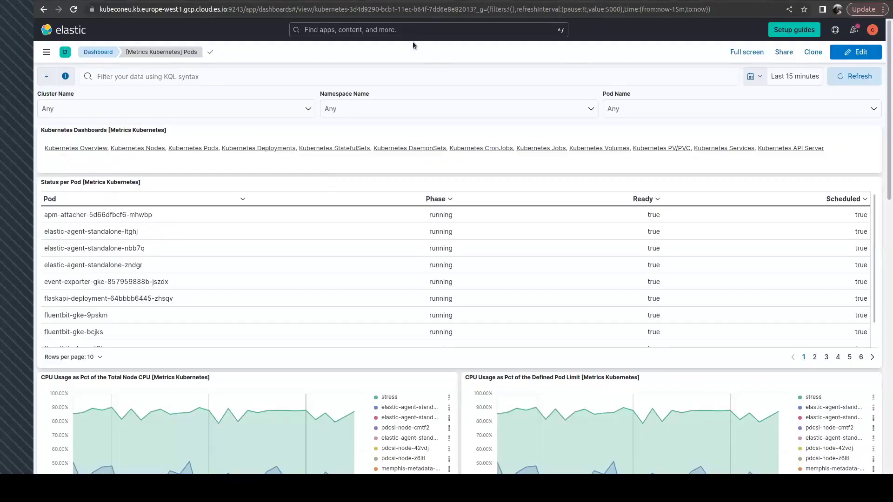
{"action": "left_click", "coordinate": [387, 31]}
{"action": "type", "text": "redis"}
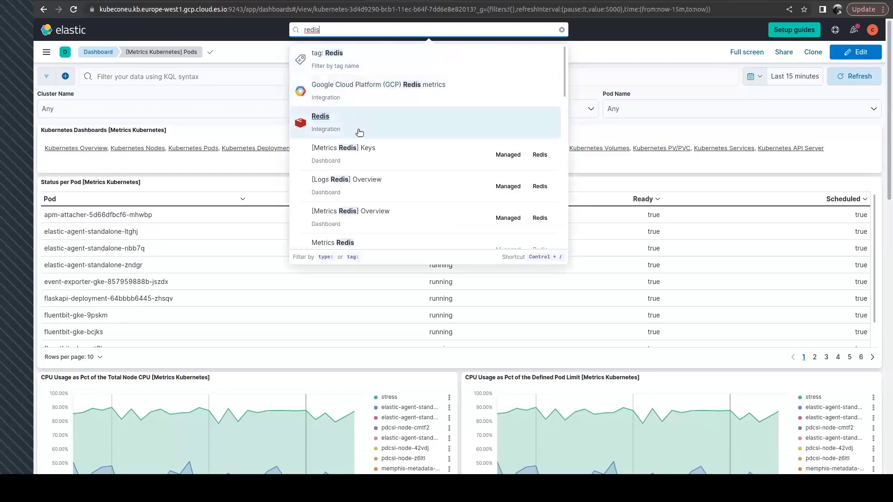
{"action": "left_click", "coordinate": [359, 208]}
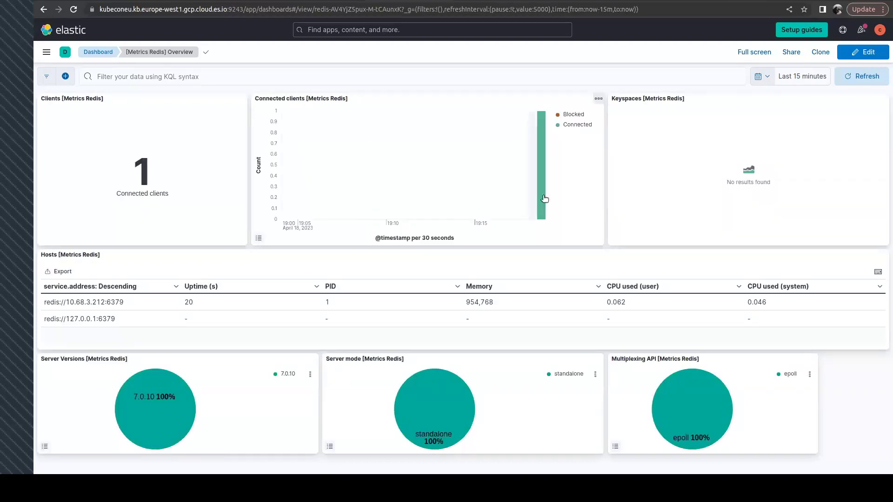
{"action": "mouse_move", "coordinate": [545, 198]}
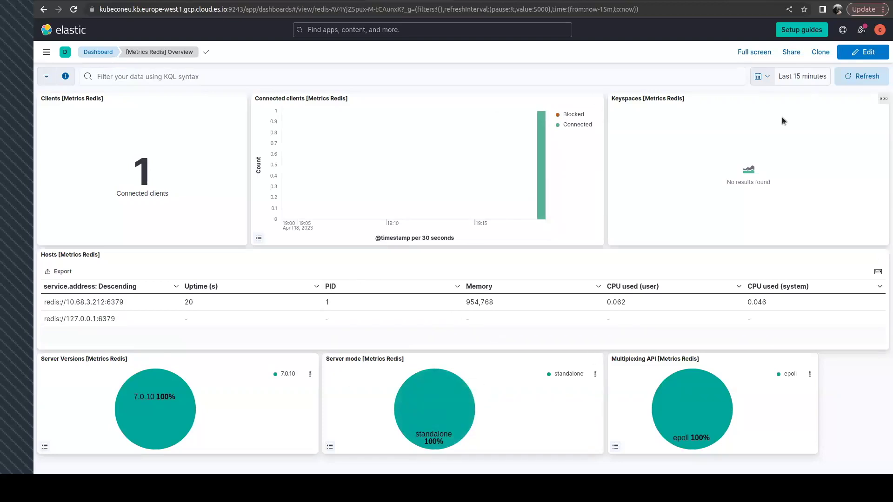
Step: View the Redis dashboard over the last 24 hours, and return its time range to the last 15 minutes
{"action": "left_click", "coordinate": [764, 77]}
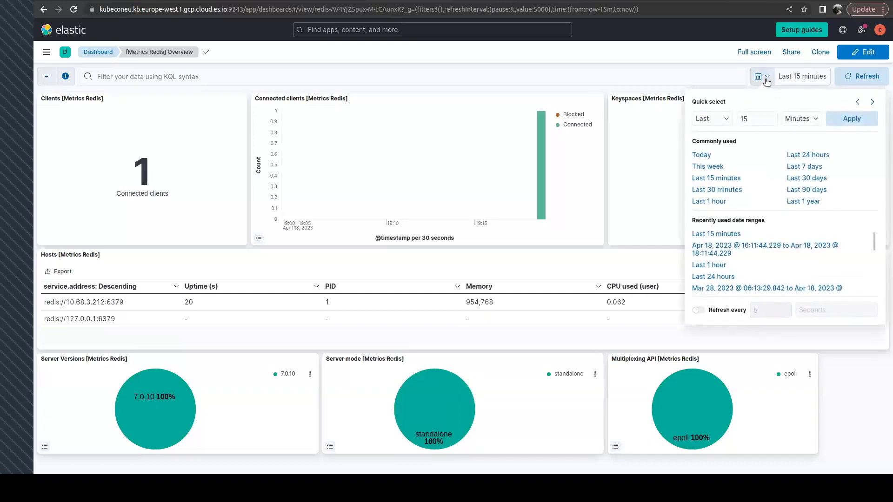
{"action": "left_click", "coordinate": [806, 156]}
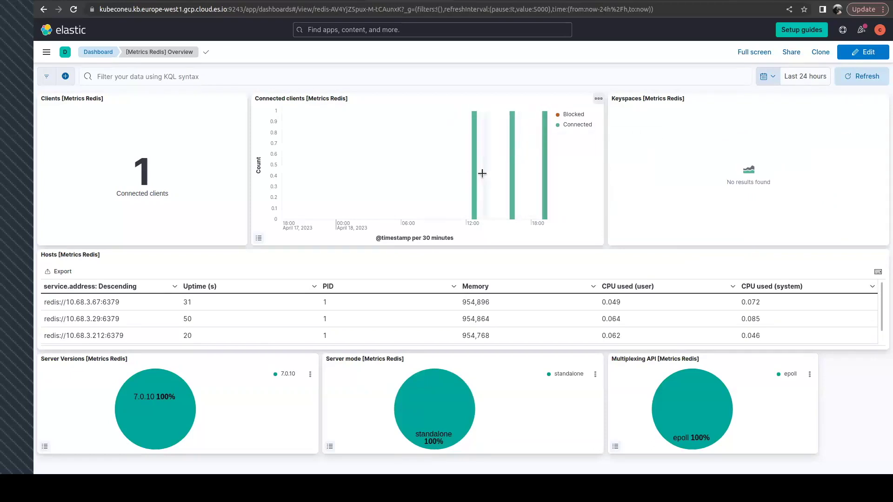
{"action": "left_click", "coordinate": [768, 76]}
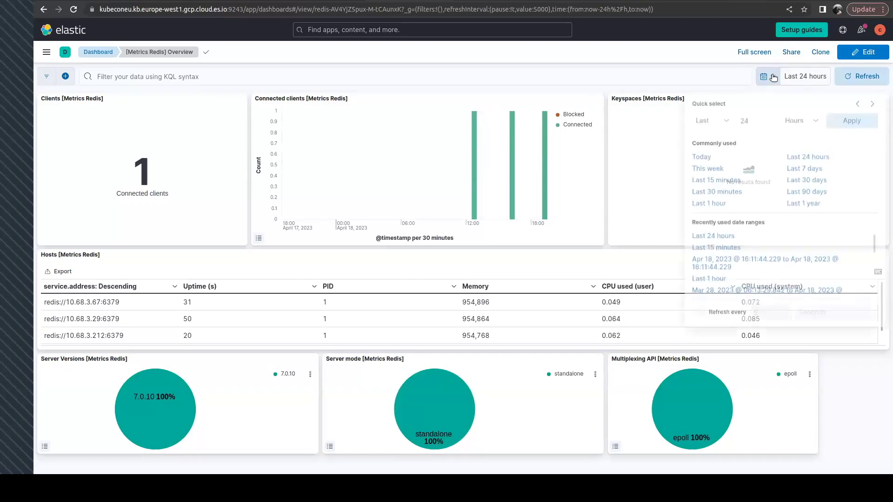
{"action": "left_click", "coordinate": [714, 178]}
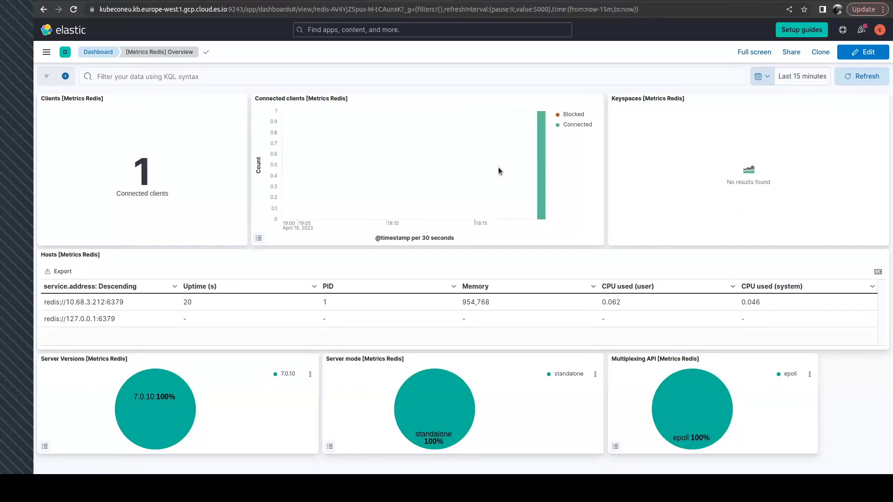
Step: Switch to the code editor, open pod-terminated-oomkilled-alert.md, and examine the watch's schedule, OOMKilled query, condition and Slack action
{"action": "key", "text": "alt+Tab"}
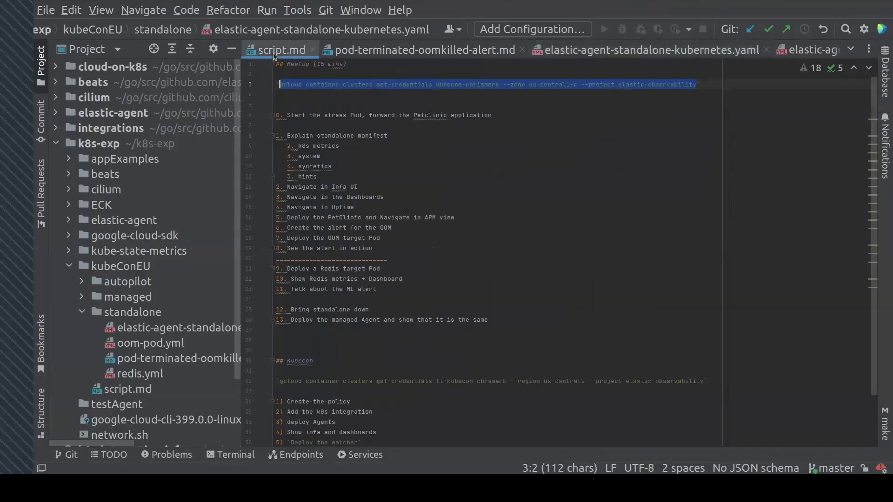
{"action": "left_click", "coordinate": [374, 50]}
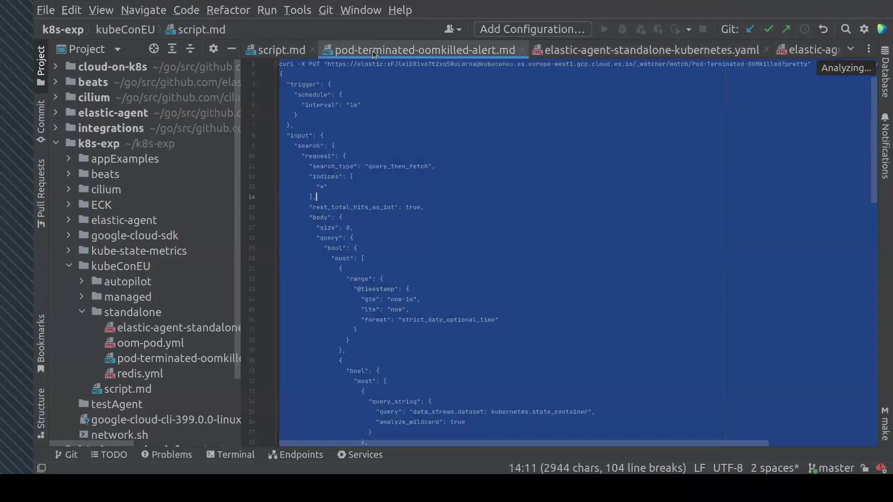
{"action": "left_click", "coordinate": [428, 252]}
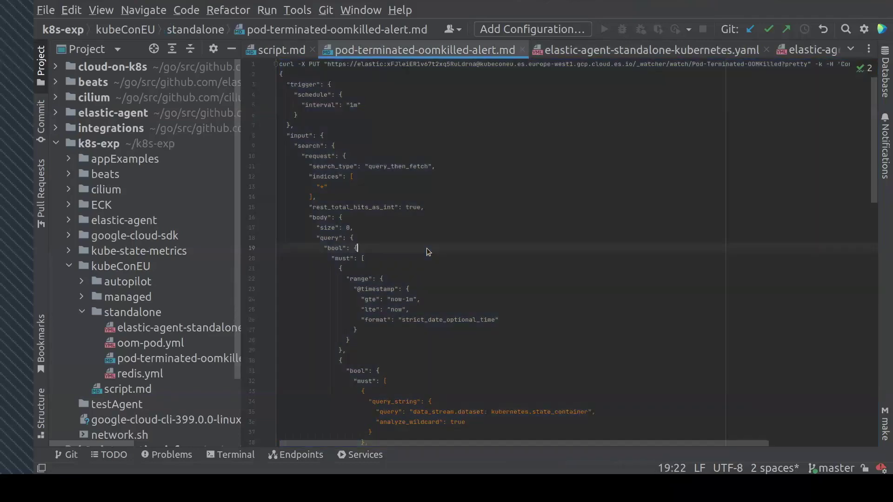
{"action": "key", "text": "ctrl+a"}
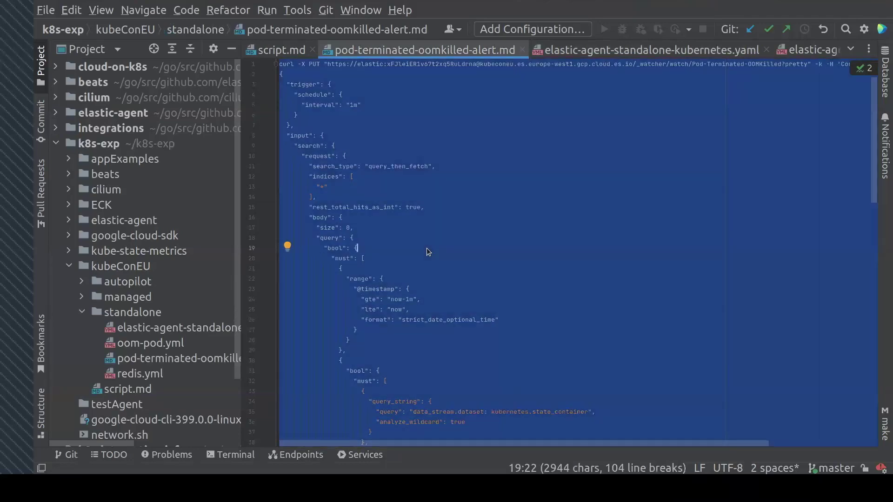
{"action": "left_click", "coordinate": [415, 158]}
{"action": "scroll", "coordinate": [430, 233], "scroll_direction": "down", "scroll_amount": 1}
{"action": "scroll", "coordinate": [438, 247], "scroll_direction": "down", "scroll_amount": 8}
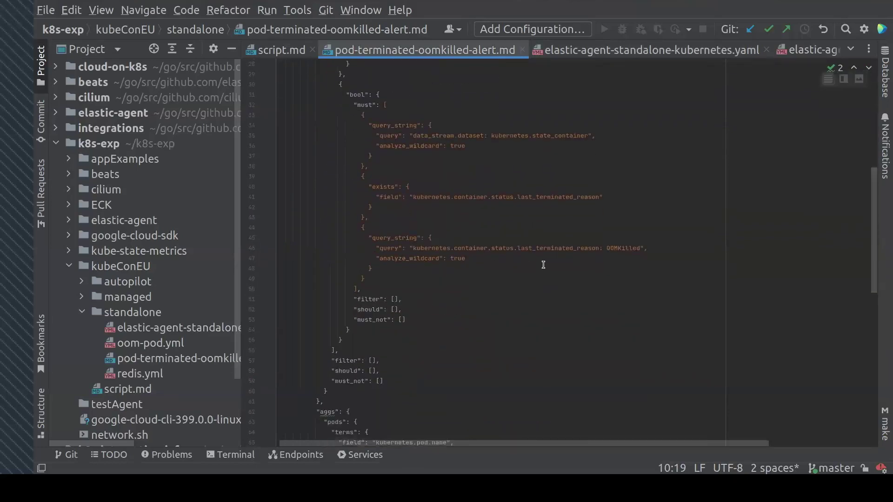
{"action": "double_click", "coordinate": [623, 249]}
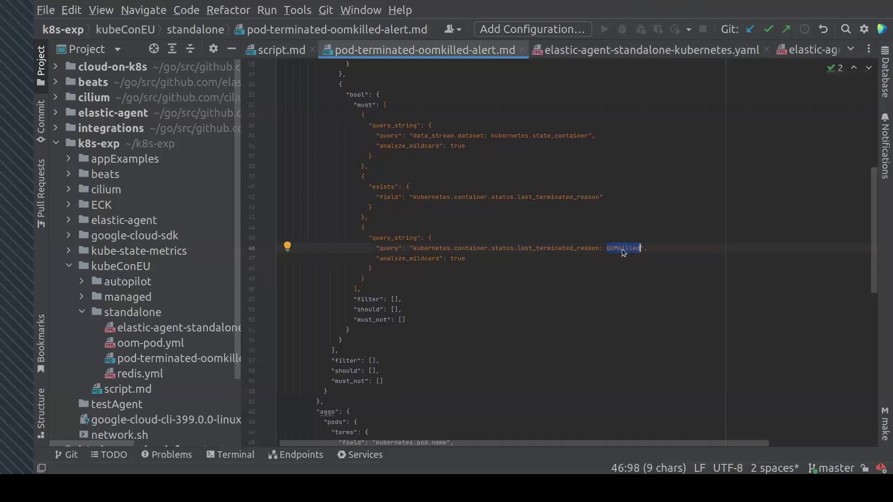
{"action": "scroll", "coordinate": [450, 363], "scroll_direction": "down", "scroll_amount": 13}
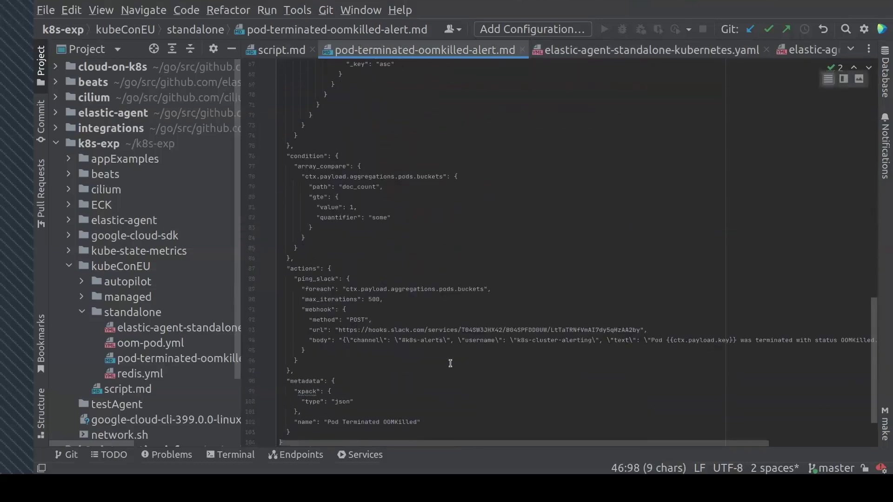
{"action": "scroll", "coordinate": [450, 363], "scroll_direction": "up", "scroll_amount": 20}
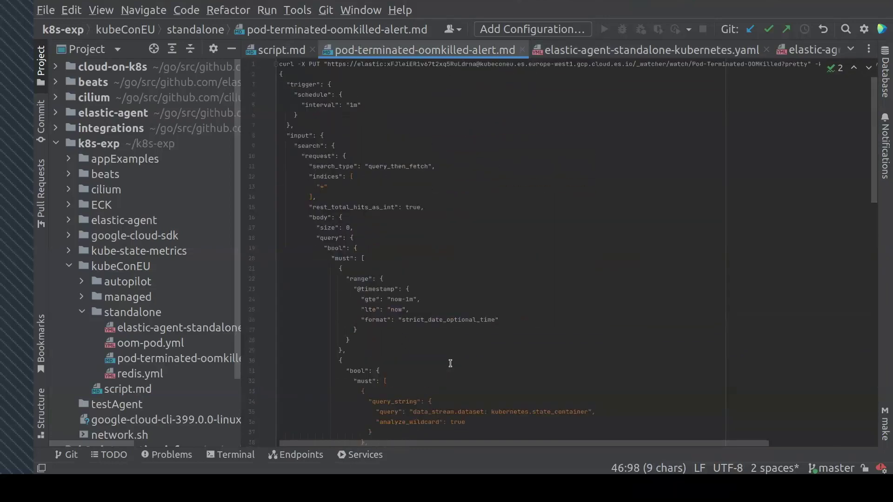
Step: Copy the full curl command from pod-terminated-oomkilled-alert.md, including its embedded account password, and run it in the terminal to submit the Pod-Terminated-OOMKilled watch
{"action": "key", "text": "ctrl+a"}
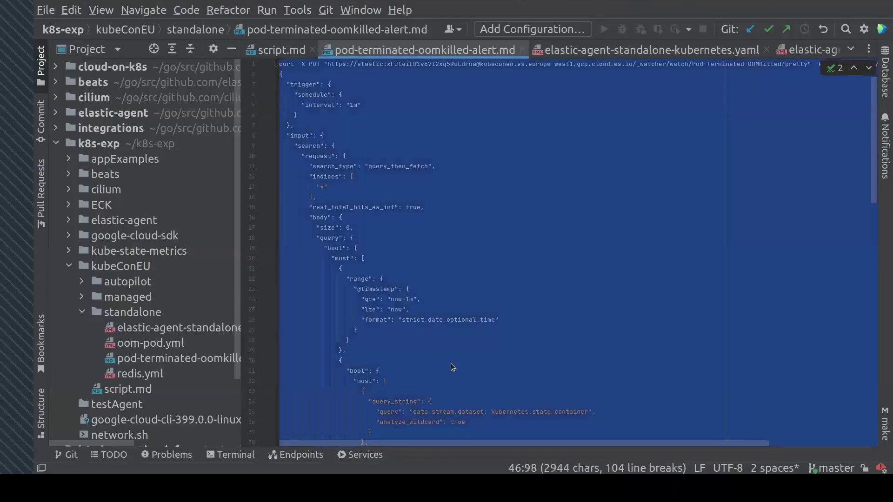
{"action": "key", "text": "alt+Tab"}
{"action": "key", "text": "ctrl+shift+v"}
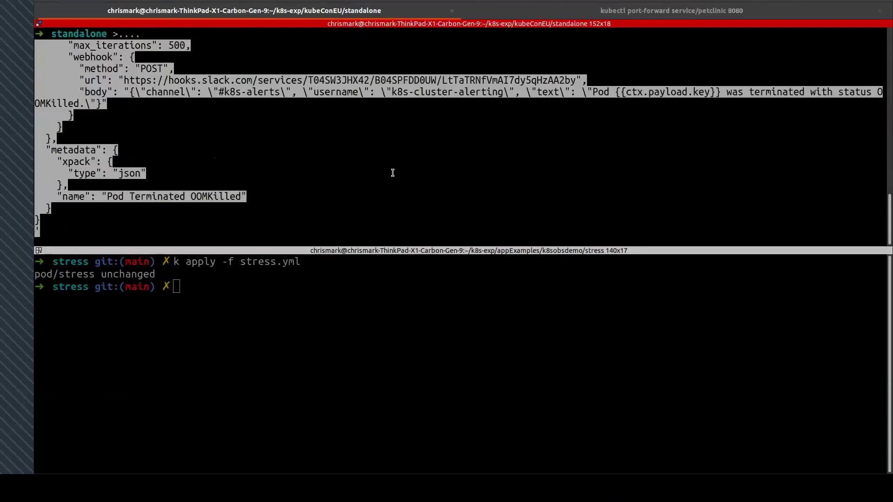
{"action": "key", "text": "Return"}
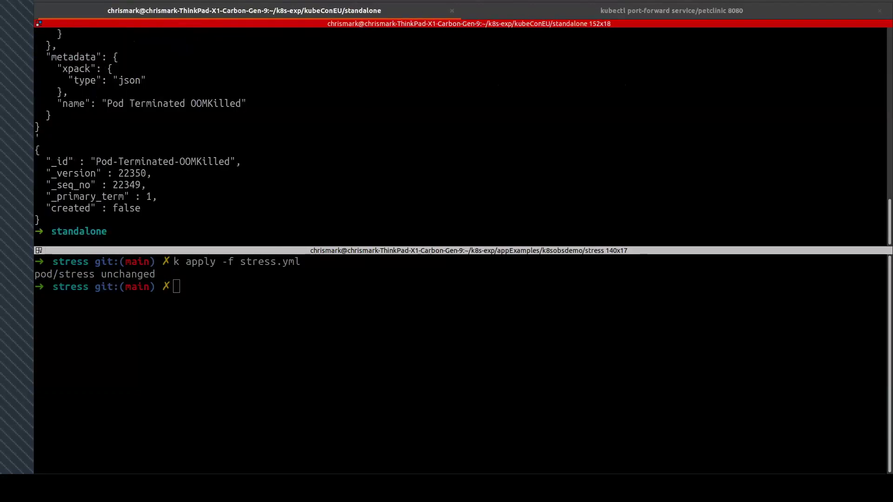
Step: Check the browser briefly, return to the terminal, and list the files in the standalone folder
{"action": "key", "text": "alt+Tab"}
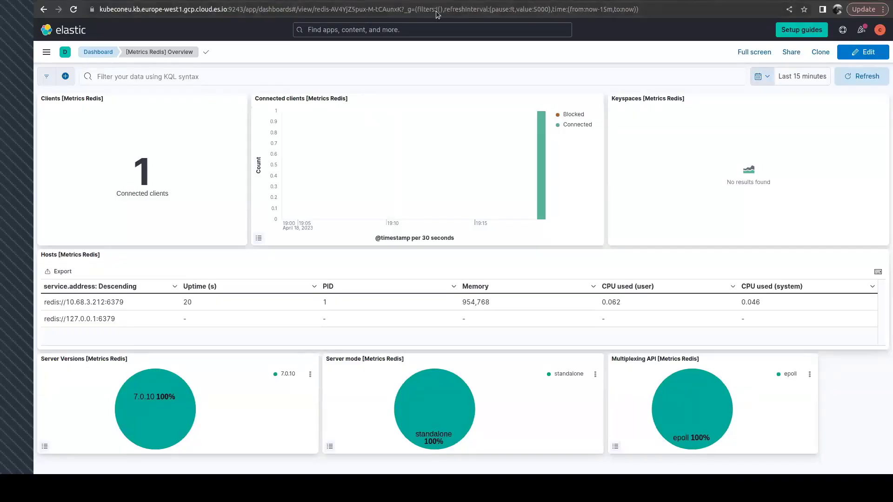
{"action": "key", "text": "alt+Tab"}
{"action": "type", "text": "ls"}
{"action": "key", "text": "Return"}
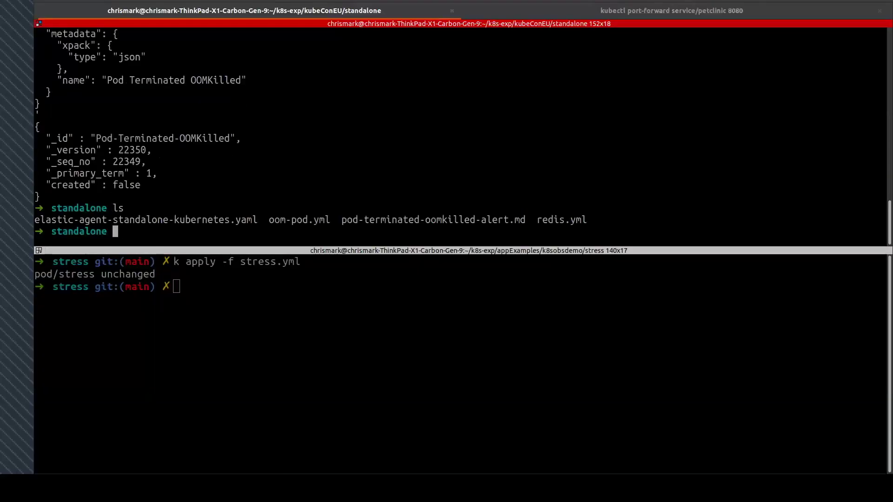
{"action": "type", "text": "cat oom-pod.yml"}
{"action": "key", "text": "BackSpace"}
{"action": "key", "text": "BackSpace"}
{"action": "key", "text": "BackSpace"}
{"action": "key", "text": "BackSpace"}
{"action": "key", "text": "BackSpace"}
{"action": "key", "text": "BackSpace"}
{"action": "key", "text": "BackSpace"}
{"action": "key", "text": "BackSpace"}
{"action": "key", "text": "BackSpace"}
{"action": "key", "text": "BackSpace"}
{"action": "key", "text": "BackSpace"}
{"action": "key", "text": "BackSpace"}
{"action": "key", "text": "BackSpace"}
{"action": "key", "text": "BackSpace"}
{"action": "key", "text": "BackSpace"}
Step: Apply oom-pod.yml with kubectl, and print the manifest to examine its memory limits and stress arguments
{"action": "type", "text": "k apply -f oom-pod.yml"}
{"action": "key", "text": "Return"}
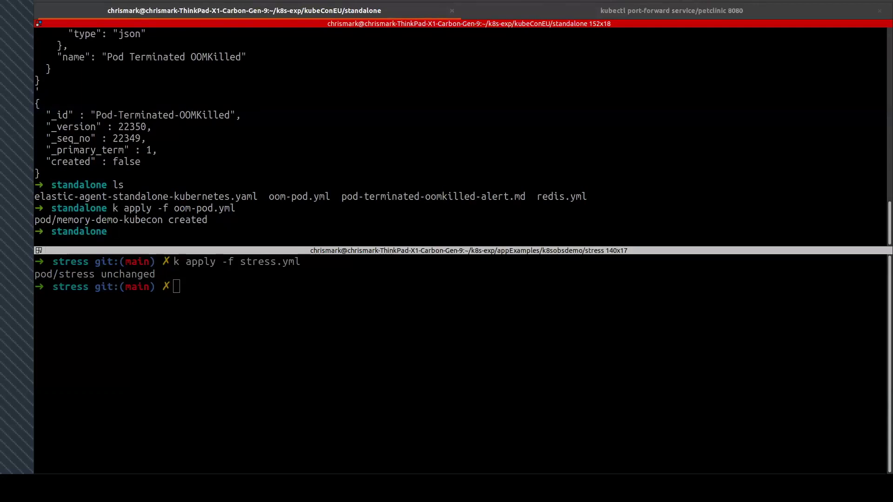
{"action": "type", "text": "cat oom-pod.yml"}
{"action": "key", "text": "Return"}
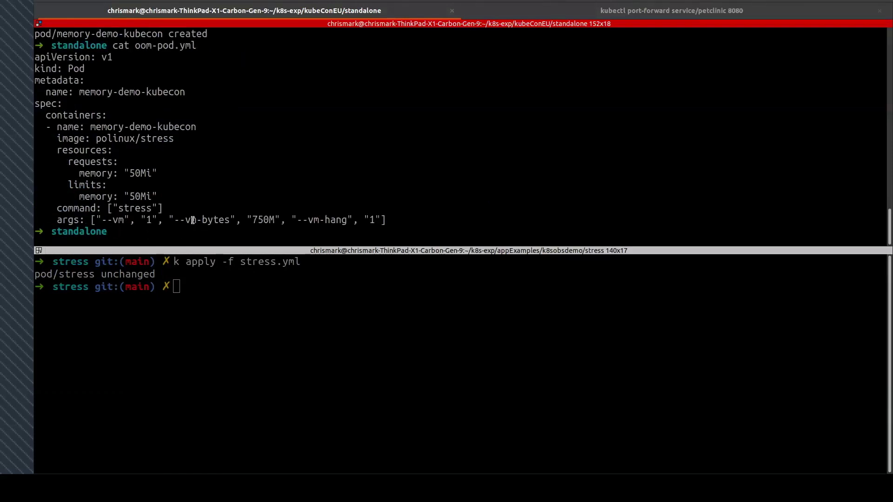
{"action": "left_click_drag", "start_coordinate": [190, 220], "coordinate": [270, 216]}
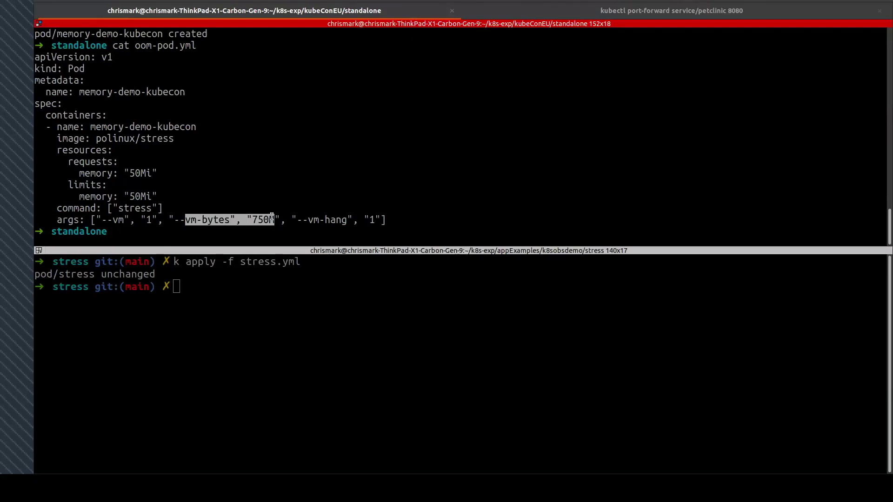
{"action": "left_click", "coordinate": [293, 152]}
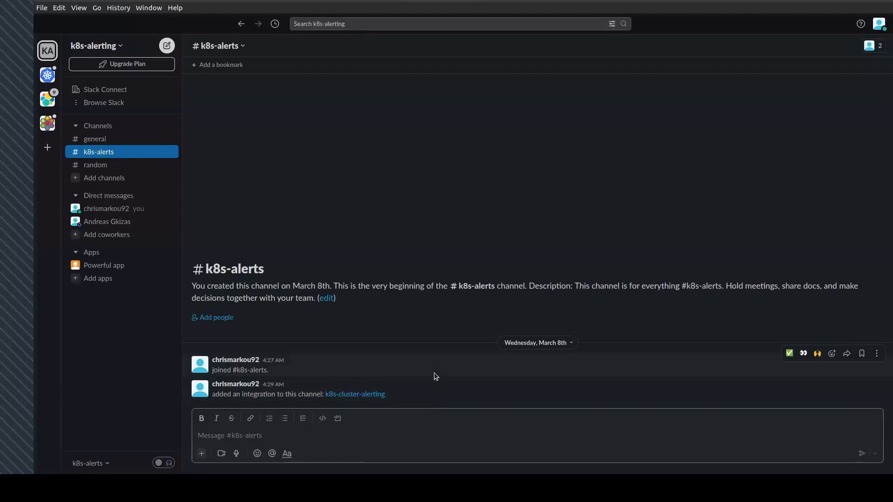
Step: Return to the terminal and delete the memory-demo-kubecon pod through oom-pod.yml with kubectl
{"action": "key", "text": "alt+Tab"}
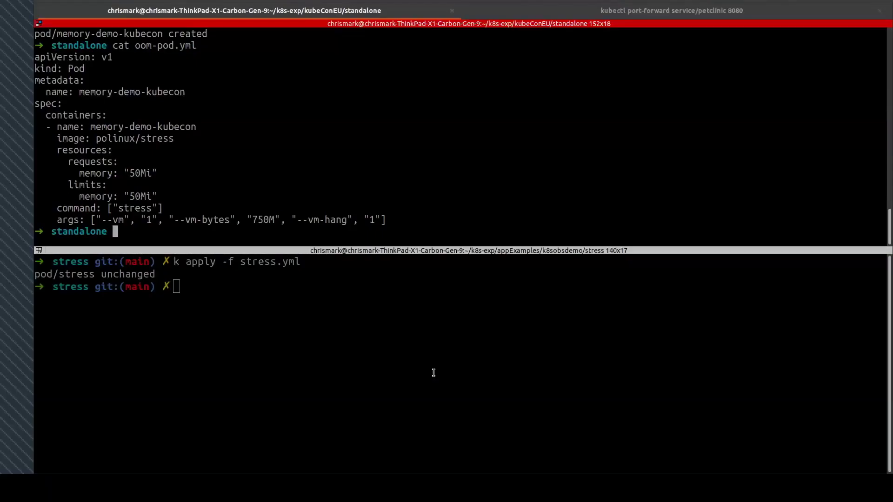
{"action": "type", "text": "k app"}
{"action": "key", "text": "BackSpace"}
{"action": "key", "text": "BackSpace"}
{"action": "key", "text": "BackSpace"}
{"action": "type", "text": "delete -f "}
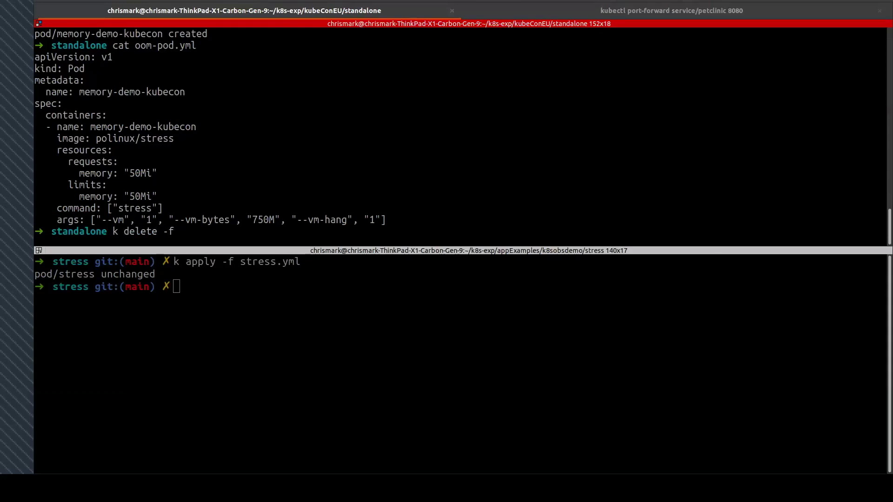
{"action": "type", "text": "o"}
{"action": "key", "text": "Tab"}
{"action": "key", "text": "Return"}
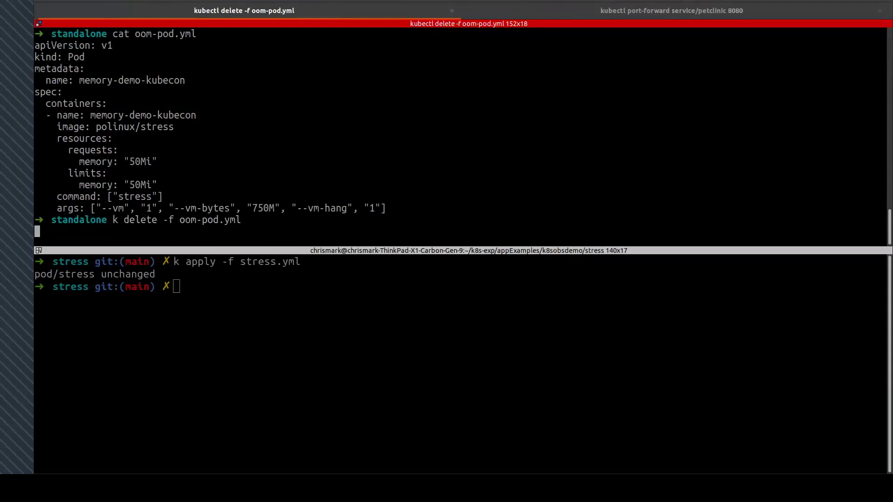
Step: Switch to Slack and check the k8s-alerts channel for the OOMKilled alert, glancing back at the terminal between checks
{"action": "key", "text": "alt+Tab"}
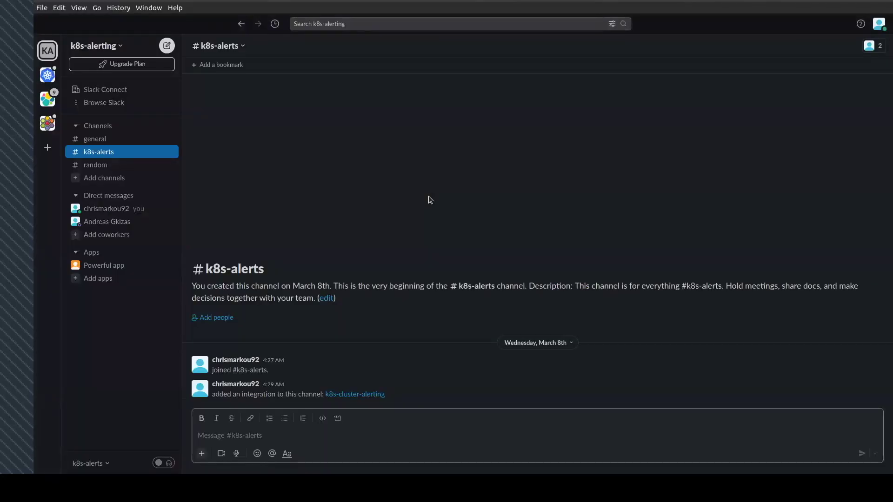
{"action": "key", "text": "alt+Tab"}
{"action": "key", "text": "alt+Tab"}
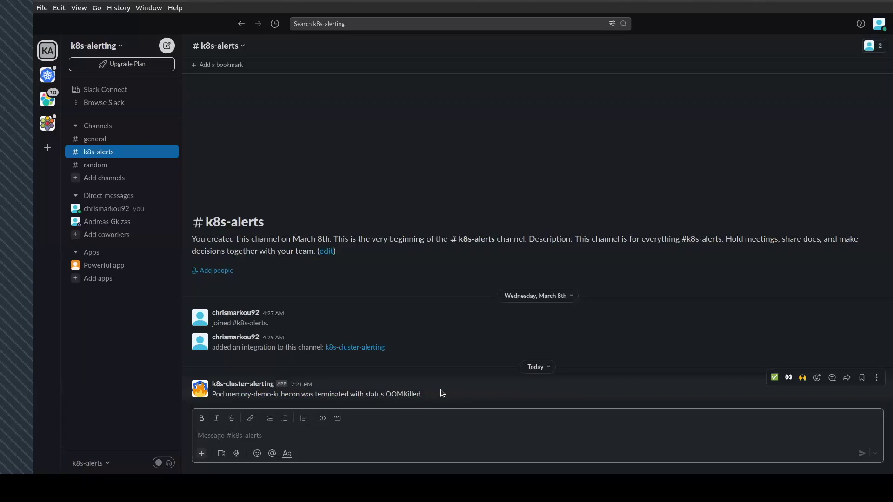
{"action": "key", "text": "alt+Tab"}
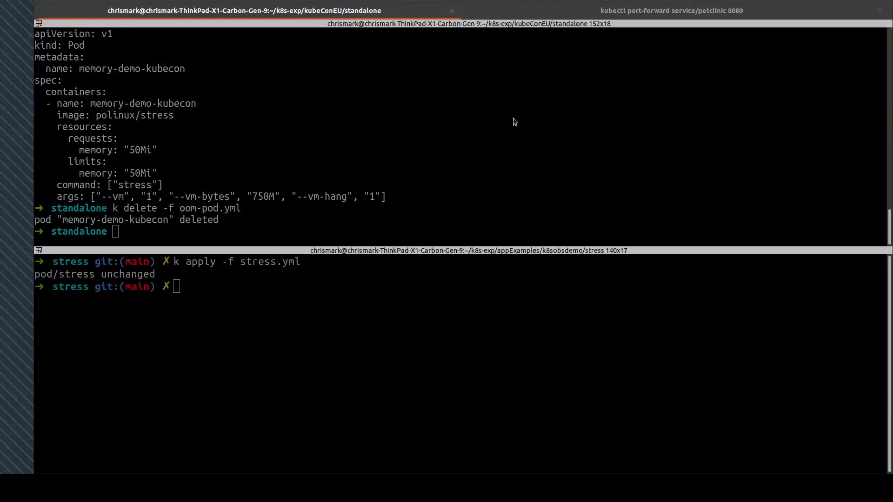
{"action": "key", "text": "alt+Tab"}
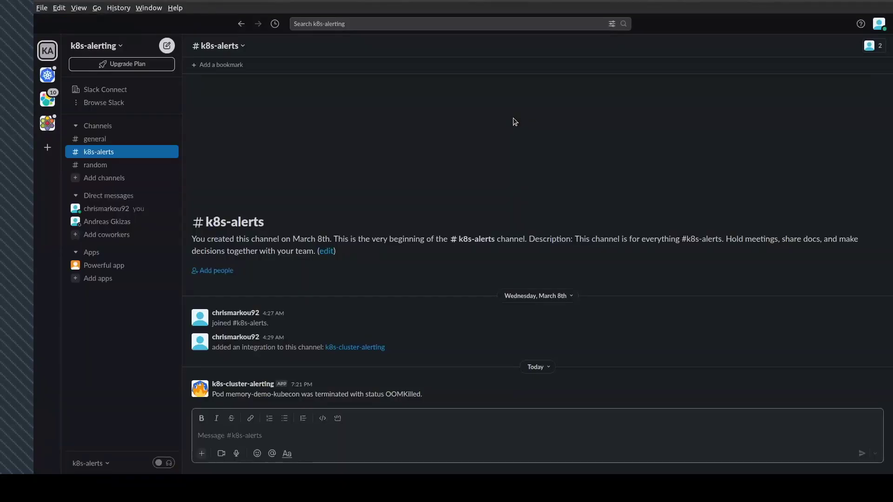
Step: Switch to the code editor and examine the data streams configured in elastic-agent-standalone-kubernetes.yaml
{"action": "key", "text": "alt+Tab"}
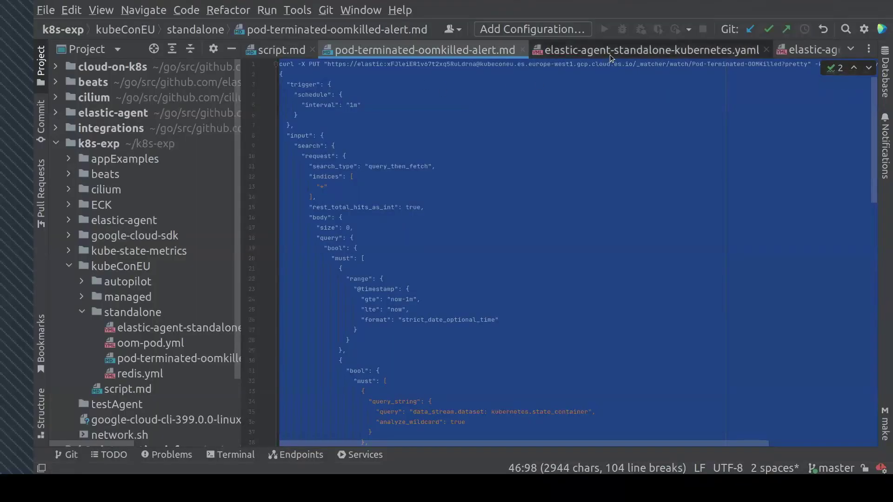
{"action": "scroll", "coordinate": [610, 51], "scroll_direction": "down", "scroll_amount": 1}
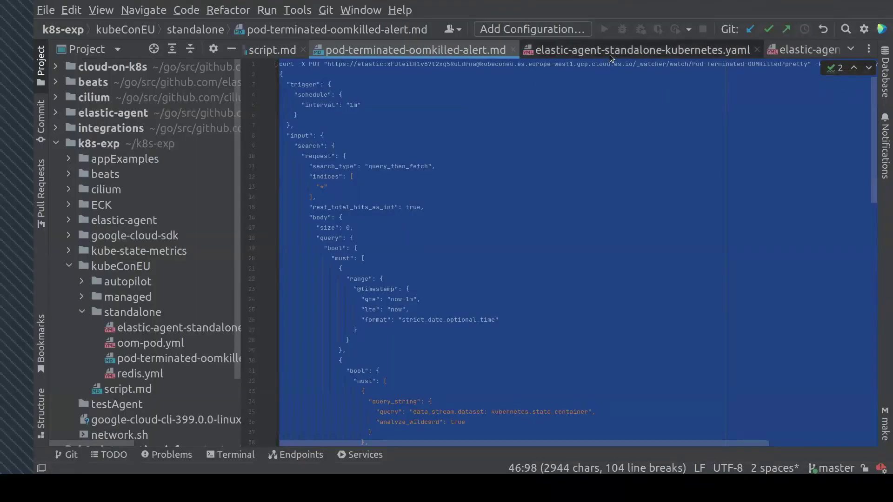
{"action": "left_click", "coordinate": [785, 51]}
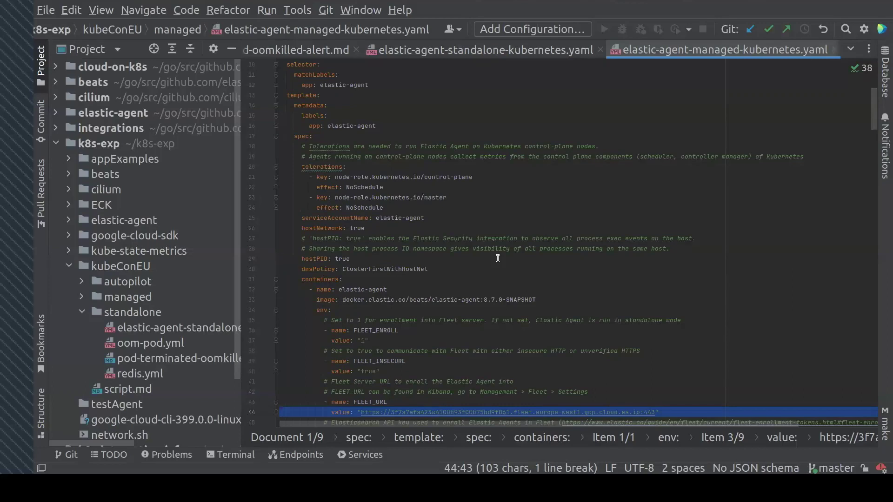
{"action": "key", "text": "alt+Left"}
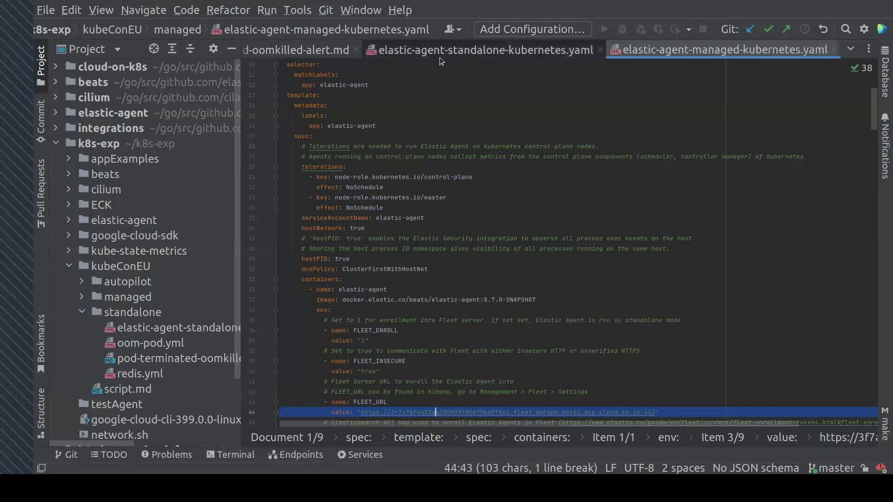
{"action": "scroll", "coordinate": [408, 279], "scroll_direction": "up", "scroll_amount": 20}
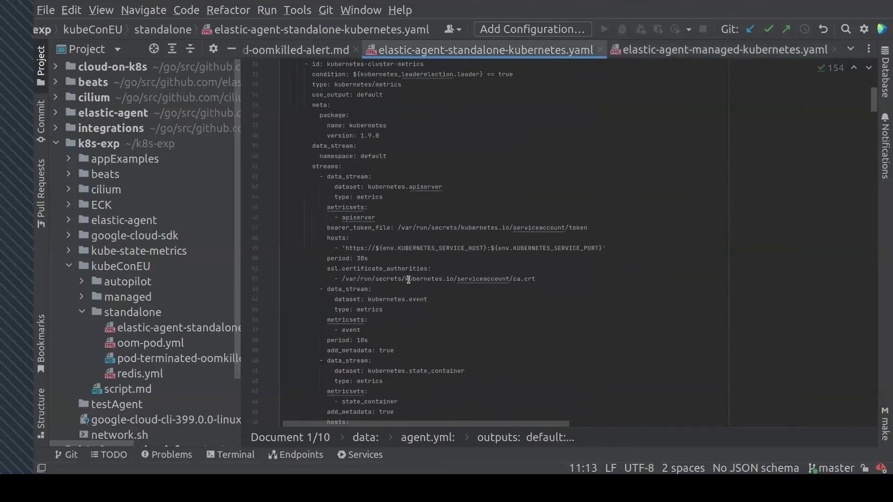
{"action": "scroll", "coordinate": [409, 280], "scroll_direction": "down", "scroll_amount": 20}
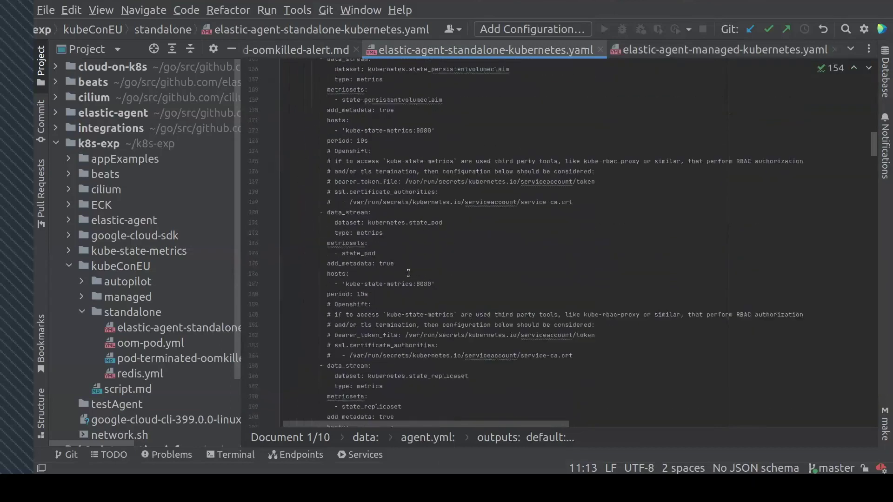
Step: Examine elastic-agent-managed-kubernetes.yaml, including its Fleet URL, and highlight the Fleet enrollment token value
{"action": "left_click", "coordinate": [654, 48]}
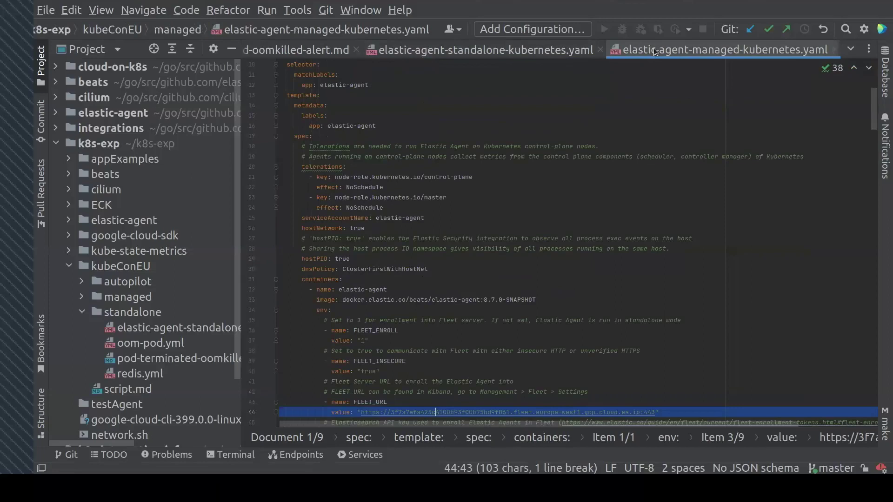
{"action": "scroll", "coordinate": [434, 222], "scroll_direction": "up", "scroll_amount": 3}
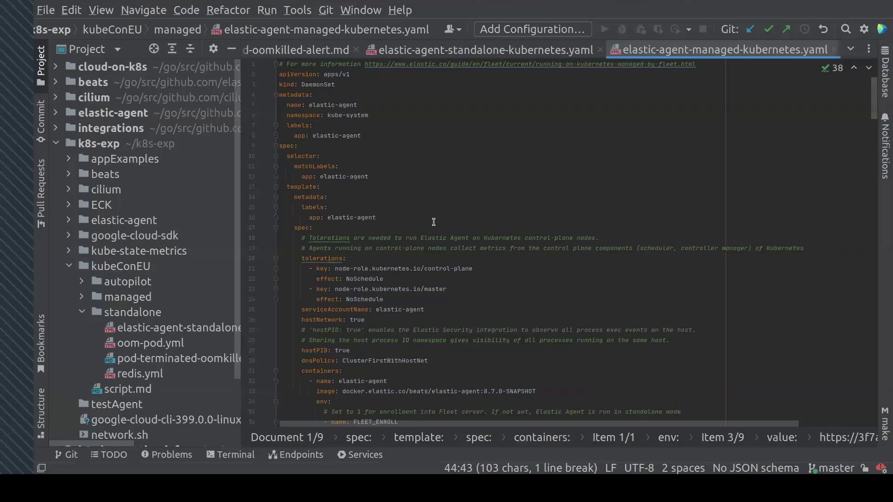
{"action": "scroll", "coordinate": [433, 222], "scroll_direction": "down", "scroll_amount": 15}
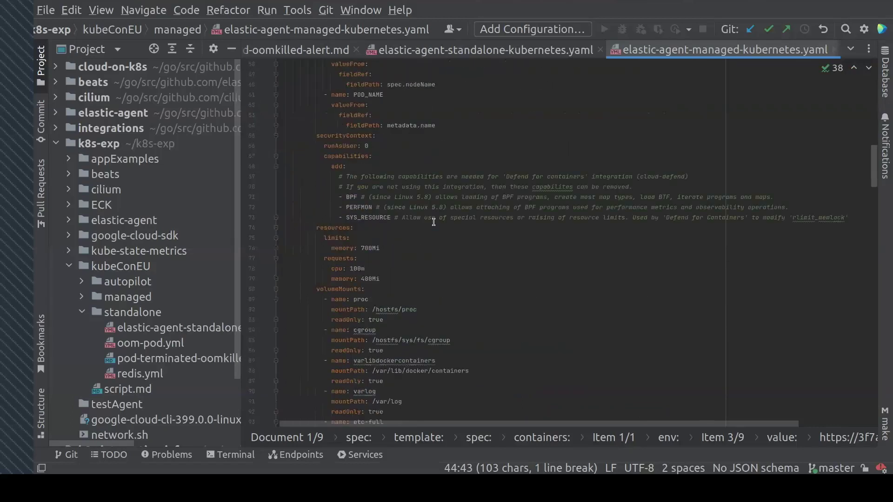
{"action": "scroll", "coordinate": [433, 222], "scroll_direction": "up", "scroll_amount": 3}
{"action": "left_click", "coordinate": [423, 177]}
{"action": "double_click", "coordinate": [423, 176]}
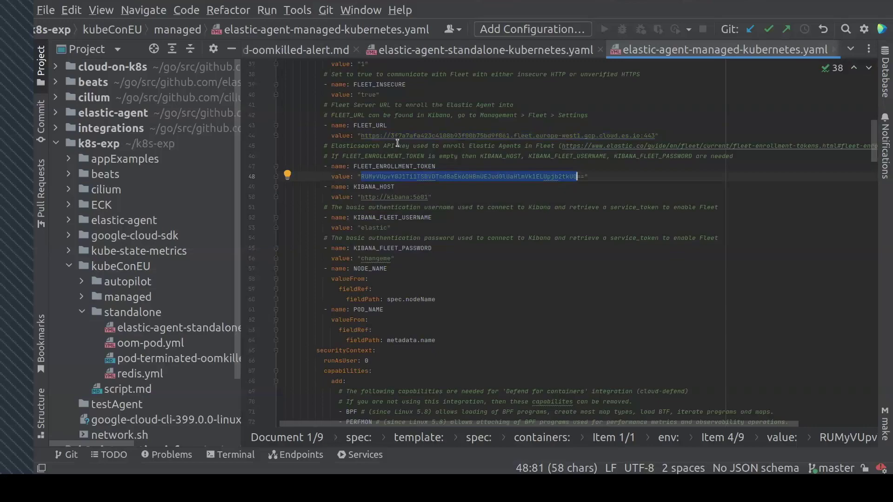
Step: Switch to the terminal and delete the standalone Elastic Agent resources defined in elastic-agent-standalone-kubernetes.yaml with kubectl
{"action": "key", "text": "alt+Tab"}
{"action": "type", "text": "k a"}
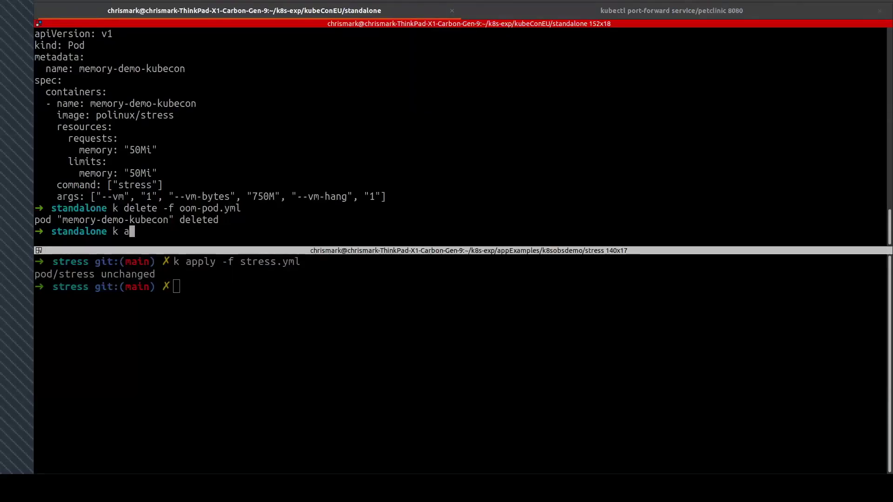
{"action": "key", "text": "BackSpace"}
{"action": "type", "text": "delete -f "}
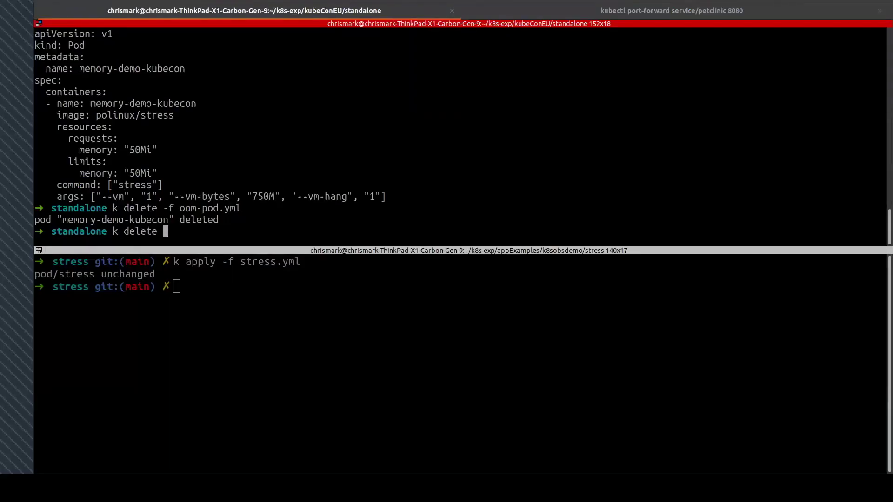
{"action": "type", "text": "e"}
{"action": "key", "text": "Tab"}
{"action": "key", "text": "Return"}
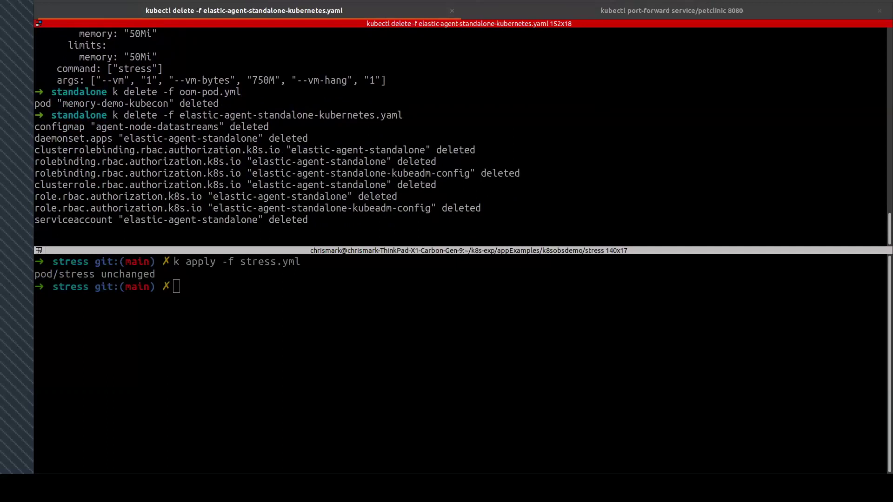
Step: Go up to the kubeConEU folder, list its contents, and enter the managed folder
{"action": "type", "text": "cd .."}
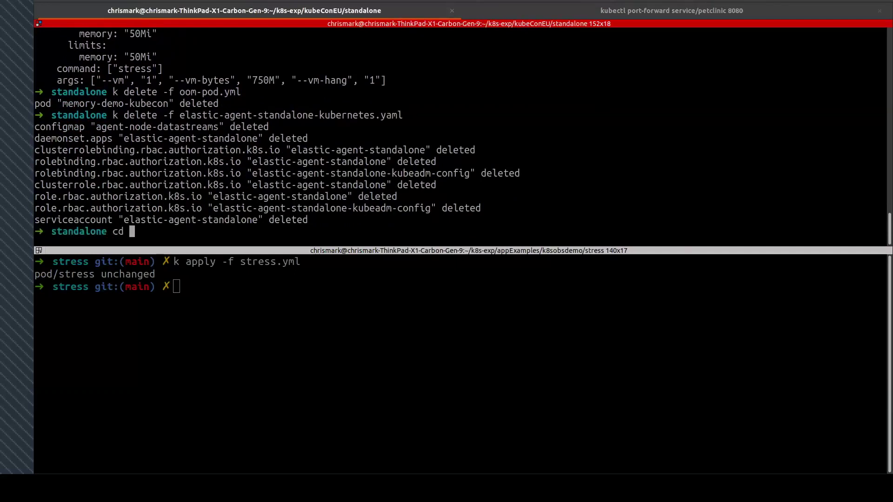
{"action": "key", "text": "Return"}
{"action": "type", "text": "ls"}
{"action": "key", "text": "Return"}
{"action": "type", "text": "cd m"}
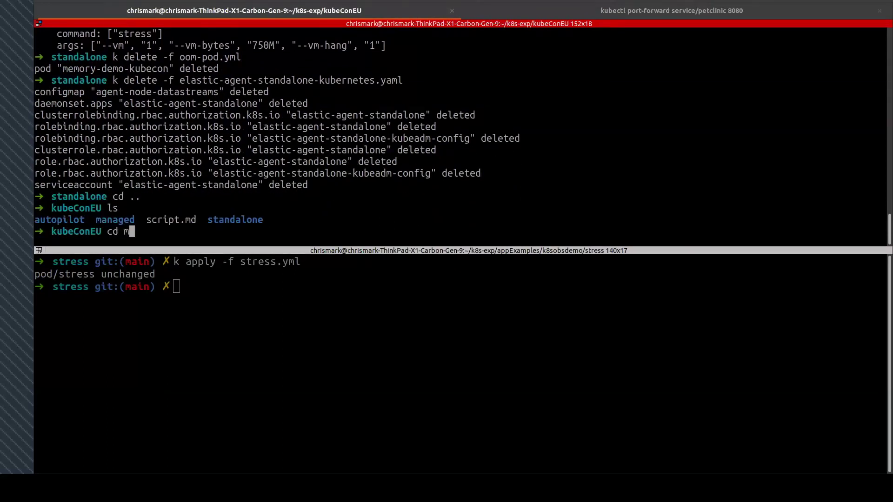
{"action": "key", "text": "Tab"}
{"action": "key", "text": "Return"}
Step: Deploy the Fleet-managed Elastic Agent by applying elastic-agent-managed-kubernetes.yaml with kubectl
{"action": "type", "text": "k "}
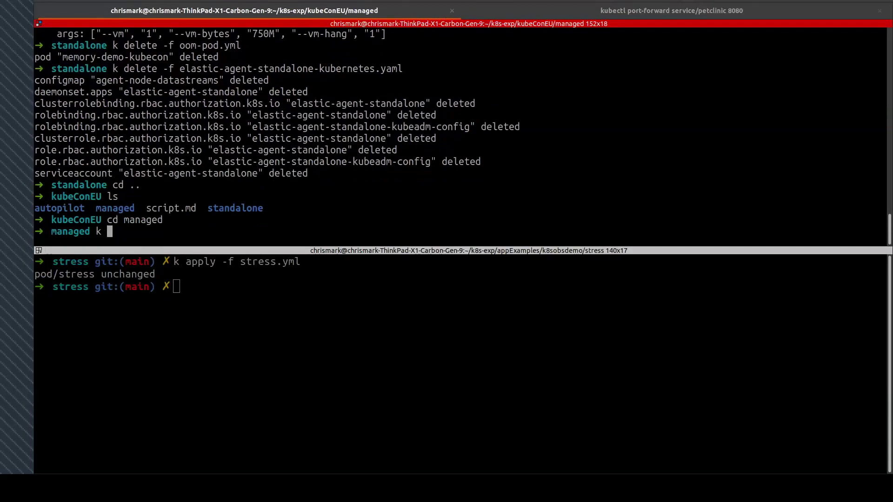
{"action": "type", "text": "apply -f el"}
{"action": "key", "text": "Tab"}
{"action": "key", "text": "Return"}
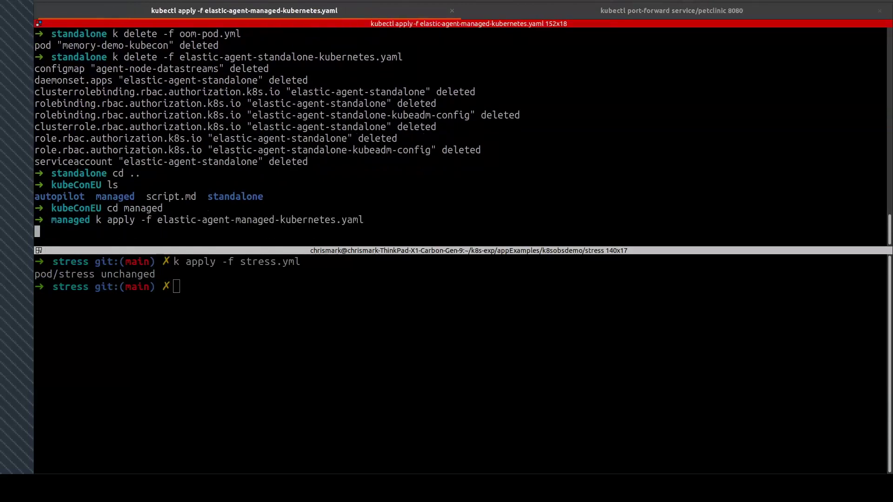
Step: Switch to Elastic in the browser and open the recently viewed [Metrics Kubernetes] Cluster Overview dashboard
{"action": "key", "text": "alt+Tab"}
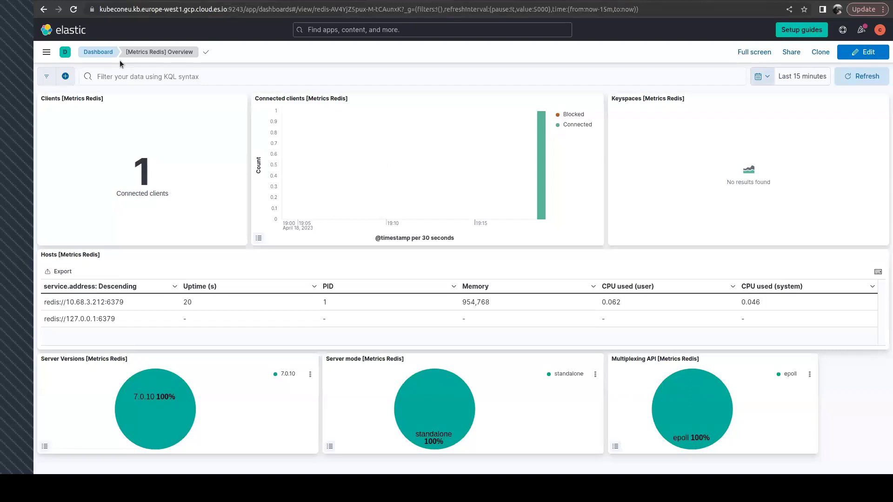
{"action": "left_click", "coordinate": [47, 55]}
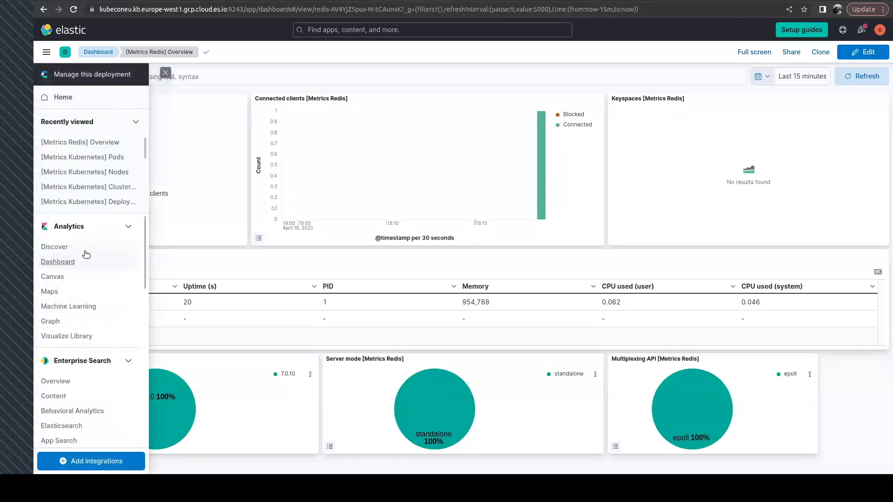
{"action": "left_click", "coordinate": [86, 186]}
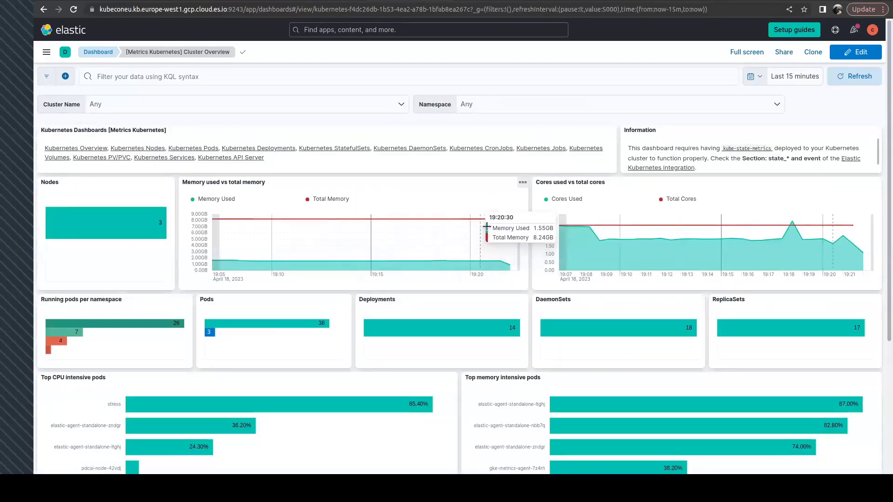
Step: Enable automatic refresh on the Cluster Overview dashboard with an interval of 3 seconds
{"action": "left_click", "coordinate": [755, 76]}
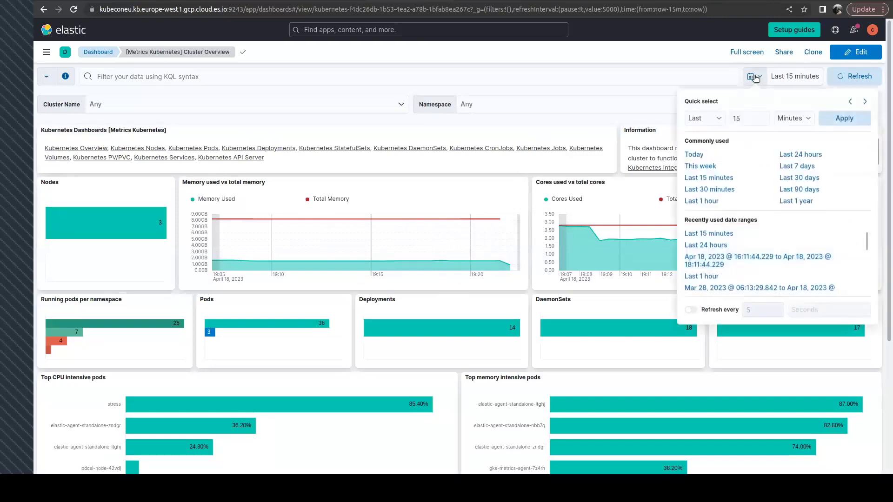
{"action": "left_click", "coordinate": [691, 311]}
{"action": "left_click", "coordinate": [777, 313]}
{"action": "left_click", "coordinate": [777, 312]}
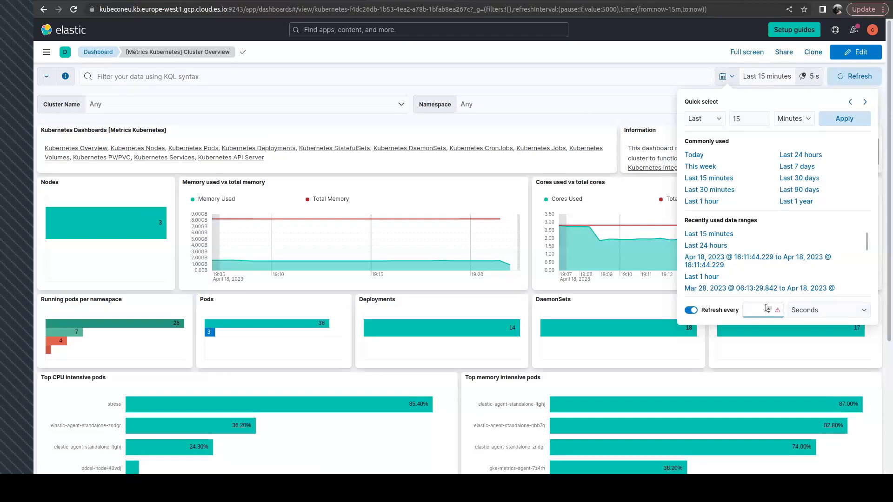
{"action": "left_click", "coordinate": [846, 119]}
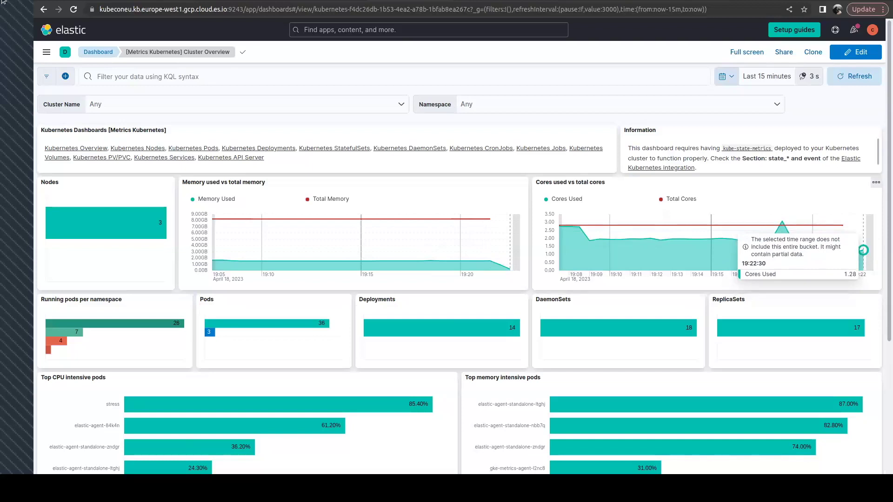
Step: Open Discover and examine the recent ingestion histogram for the metrics-* data
{"action": "left_click", "coordinate": [46, 54]}
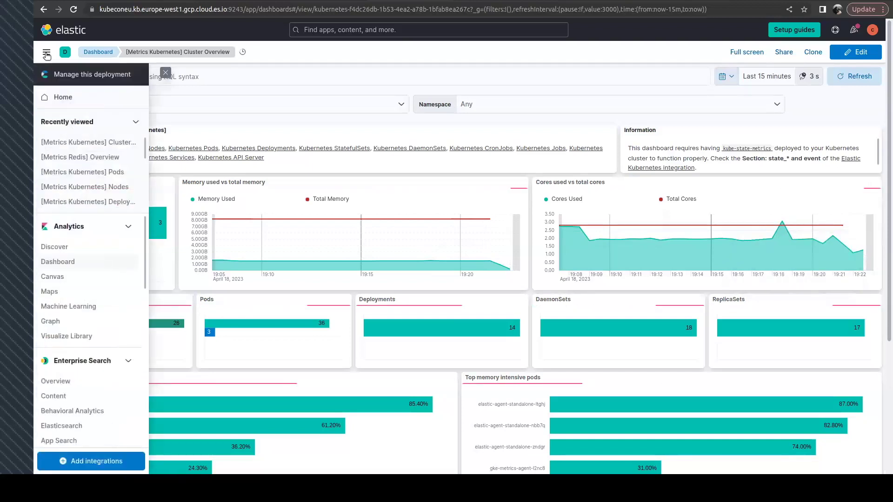
{"action": "left_click", "coordinate": [55, 246]}
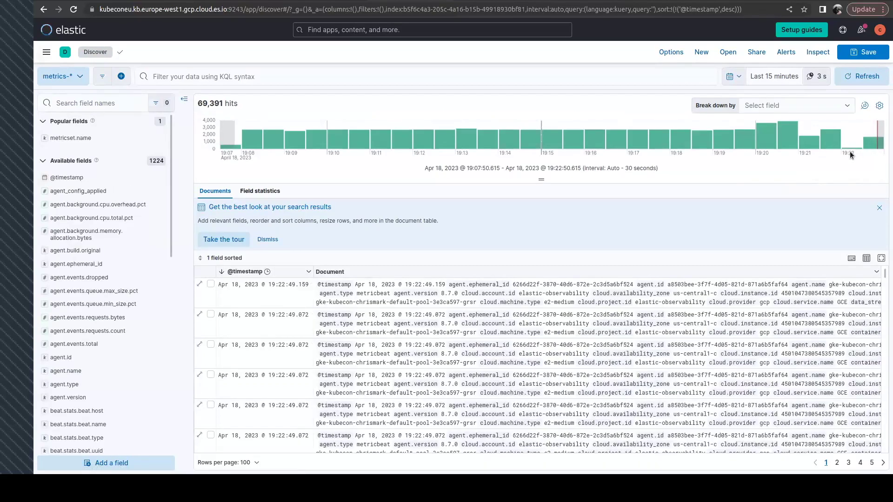
{"action": "mouse_move", "coordinate": [853, 151]}
Step: Go to the Fleet agents list, then open the kubeconEU policy from the agent policies
{"action": "left_click", "coordinate": [46, 53]}
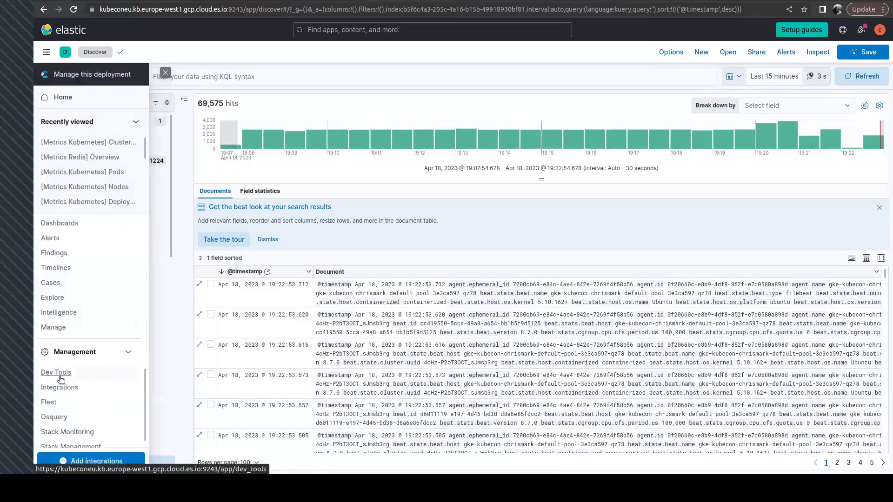
{"action": "left_click", "coordinate": [49, 402]}
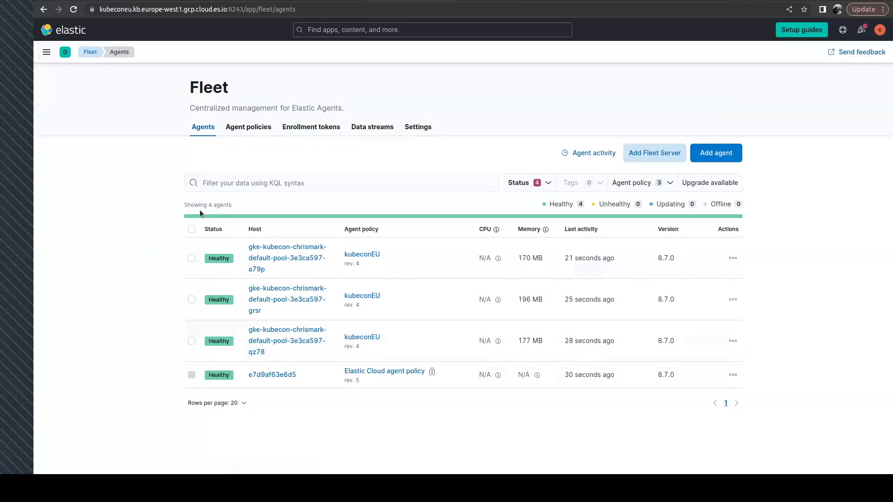
{"action": "left_click", "coordinate": [245, 132]}
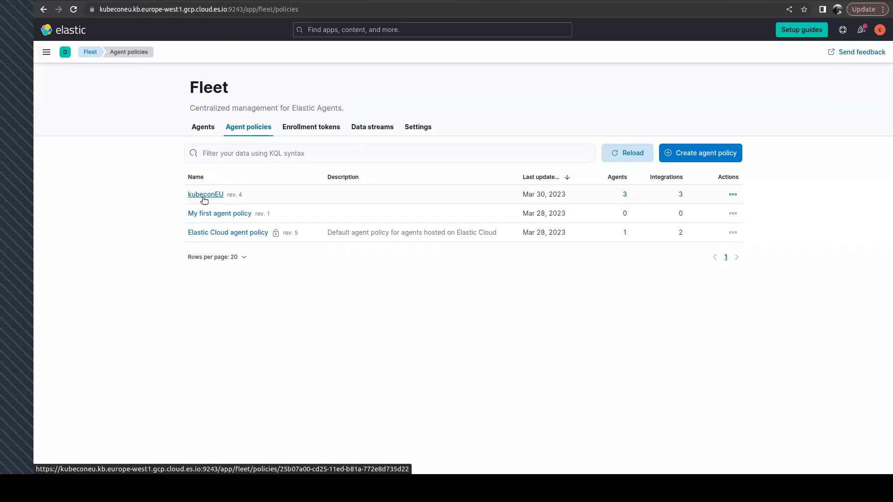
{"action": "left_click", "coordinate": [204, 199]}
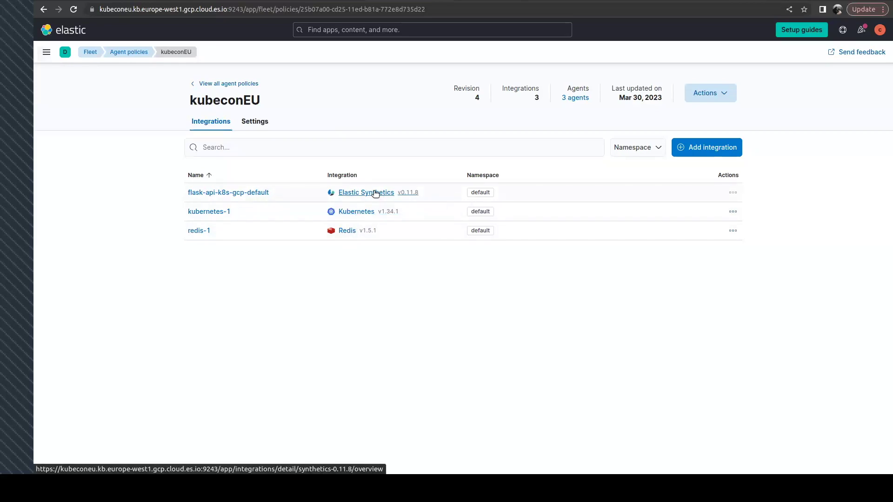
Step: View the full kubeconEU agent policy, download it as a YAML file, and close the policy view
{"action": "left_click", "coordinate": [721, 94]}
{"action": "left_click", "coordinate": [696, 135]}
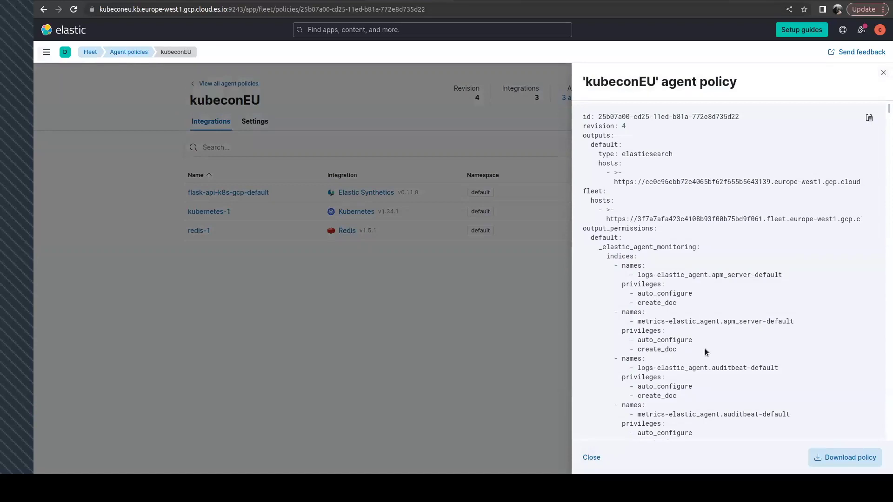
{"action": "scroll", "coordinate": [705, 348], "scroll_direction": "down", "scroll_amount": 5}
{"action": "left_click", "coordinate": [840, 459]}
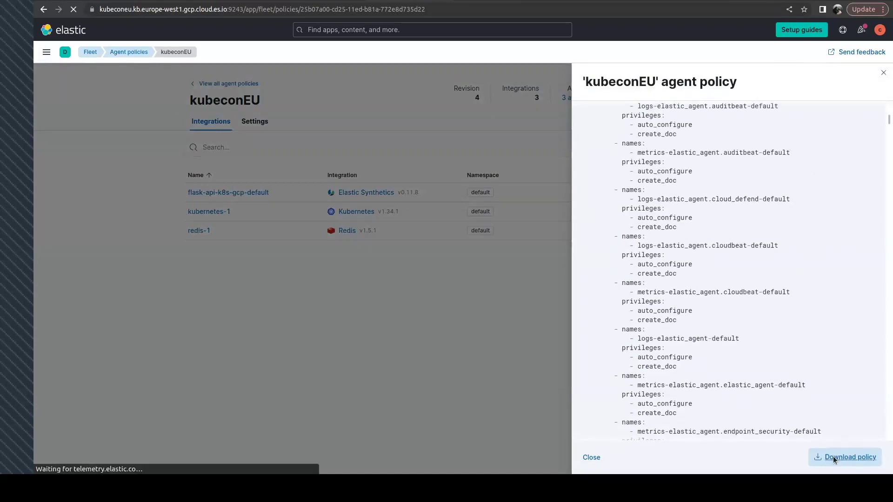
{"action": "left_click", "coordinate": [884, 74]}
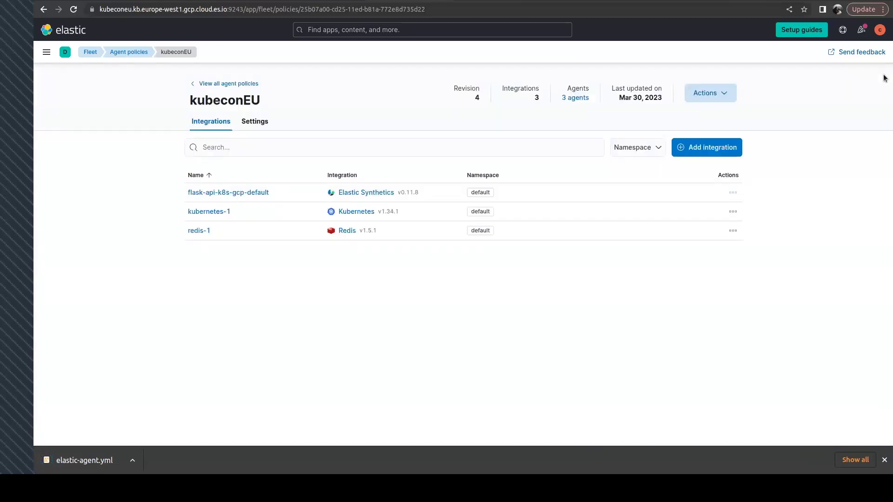
Step: Start adding an agent to the kubeconEU policy and choose to run it standalone
{"action": "left_click", "coordinate": [720, 97]}
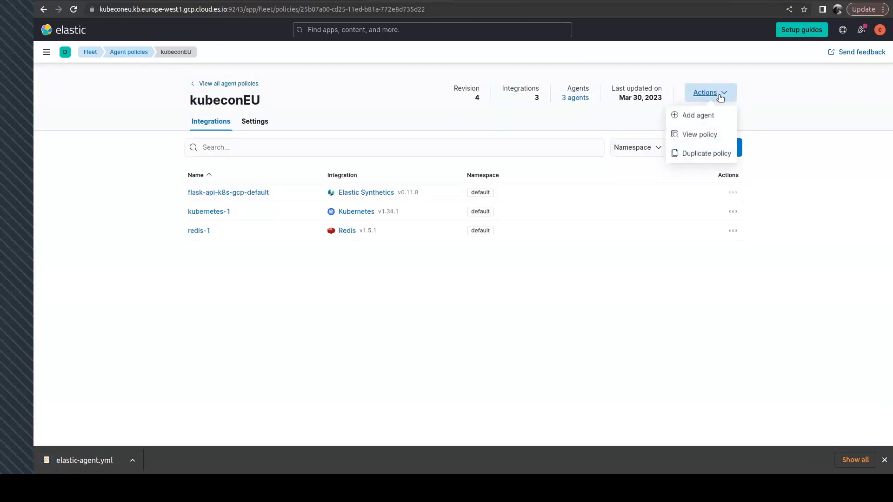
{"action": "left_click", "coordinate": [694, 117]}
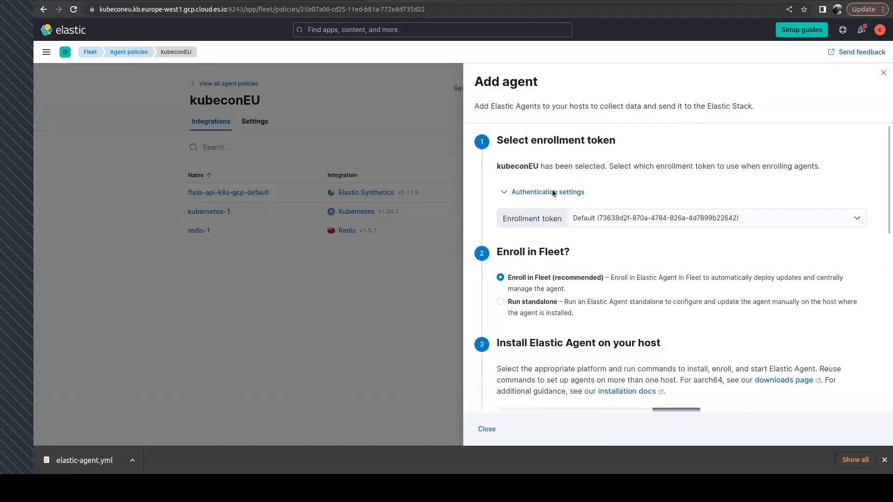
{"action": "scroll", "coordinate": [539, 303], "scroll_direction": "down", "scroll_amount": 2}
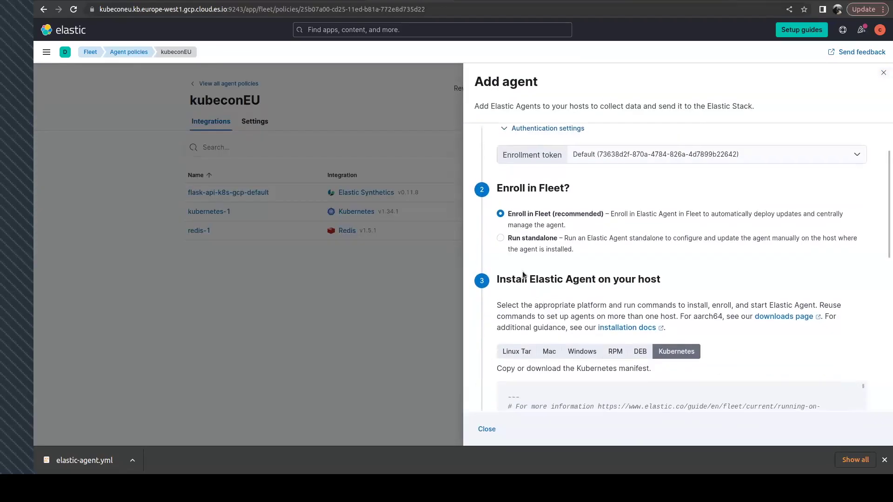
{"action": "left_click", "coordinate": [504, 237]}
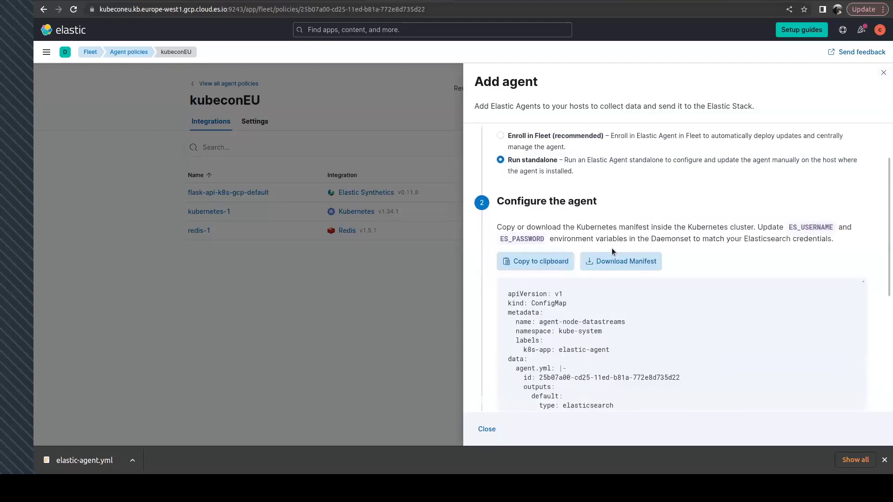
Step: Review the standalone Kubernetes manifest for the kubeconEU policy and download it
{"action": "scroll", "coordinate": [698, 348], "scroll_direction": "down", "scroll_amount": 1}
{"action": "scroll", "coordinate": [699, 350], "scroll_direction": "up", "scroll_amount": 2}
{"action": "scroll", "coordinate": [479, 328], "scroll_direction": "down", "scroll_amount": 3}
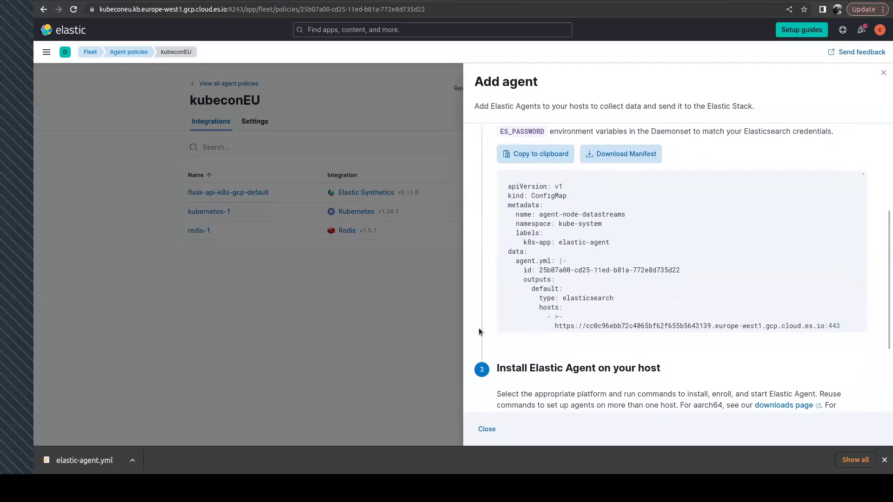
{"action": "scroll", "coordinate": [585, 282], "scroll_direction": "down", "scroll_amount": 5}
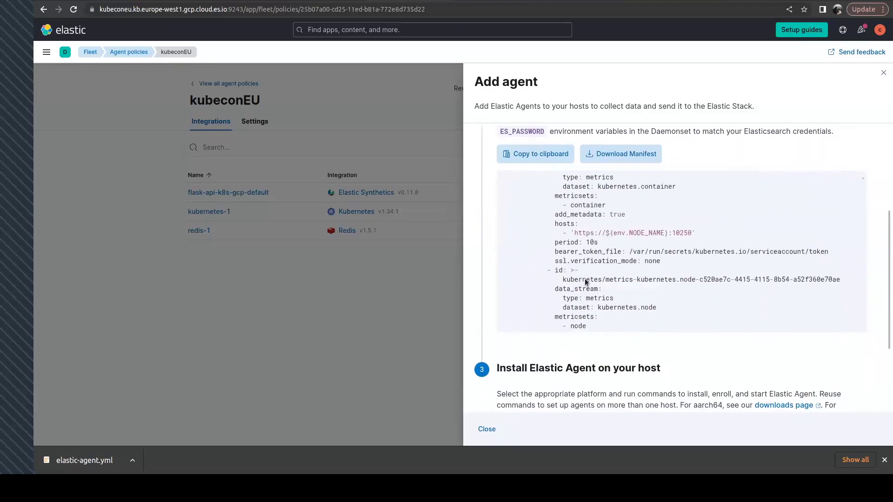
{"action": "scroll", "coordinate": [585, 282], "scroll_direction": "up", "scroll_amount": 5}
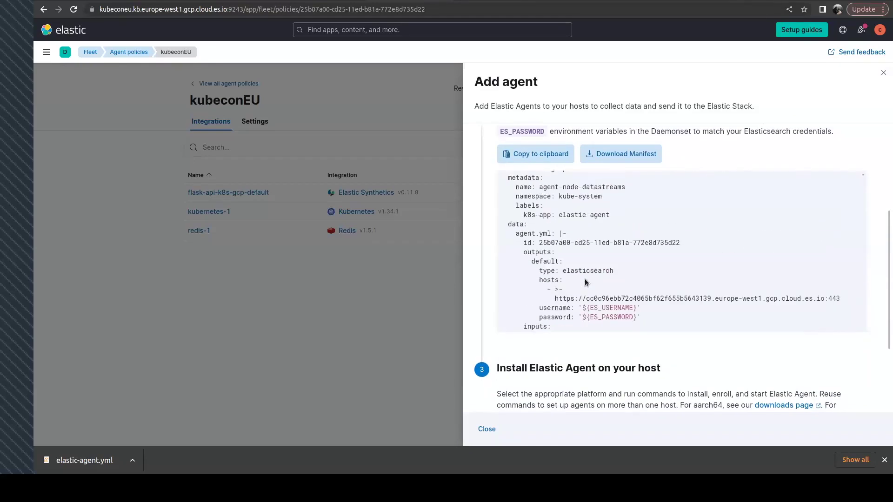
{"action": "scroll", "coordinate": [585, 282], "scroll_direction": "up", "scroll_amount": 1}
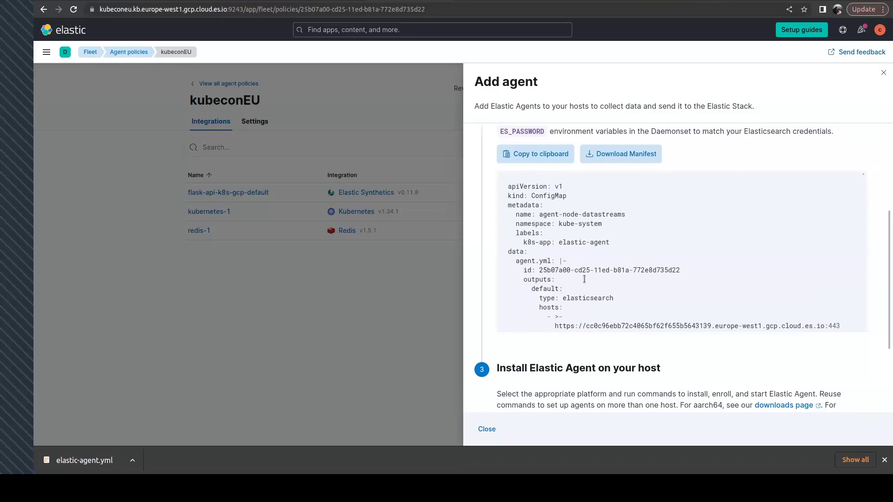
{"action": "left_click", "coordinate": [587, 158]}
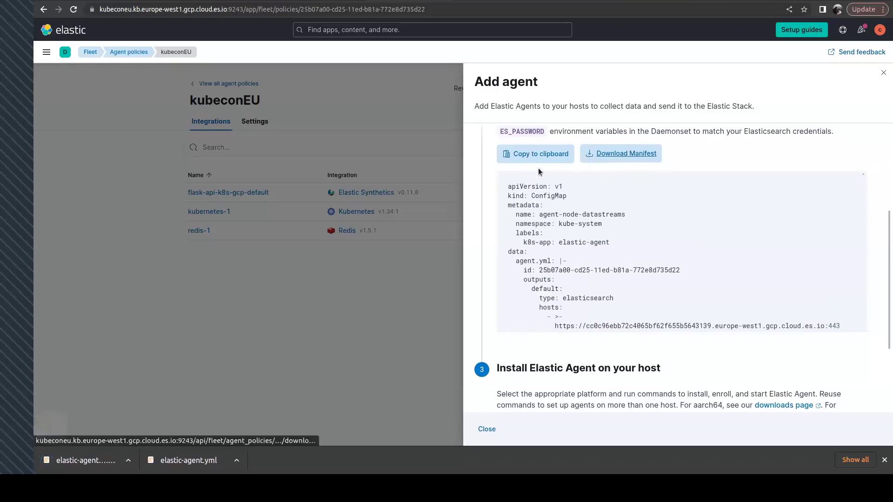
Step: Open the downloaded elastic-agent-standalone-kubernetes manifest in the text editor, look through its configuration, and close it
{"action": "left_click", "coordinate": [66, 465]}
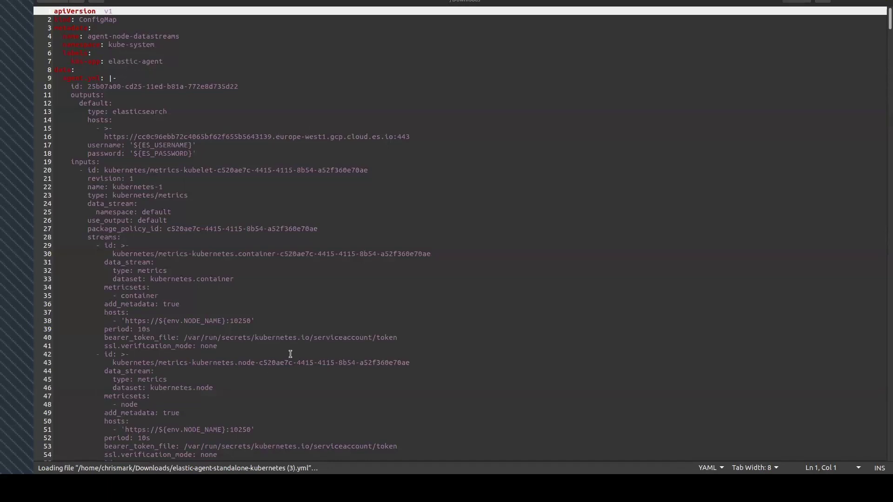
{"action": "scroll", "coordinate": [291, 354], "scroll_direction": "down", "scroll_amount": 20}
{"action": "scroll", "coordinate": [290, 354], "scroll_direction": "down", "scroll_amount": 20}
{"action": "scroll", "coordinate": [290, 354], "scroll_direction": "up", "scroll_amount": 20}
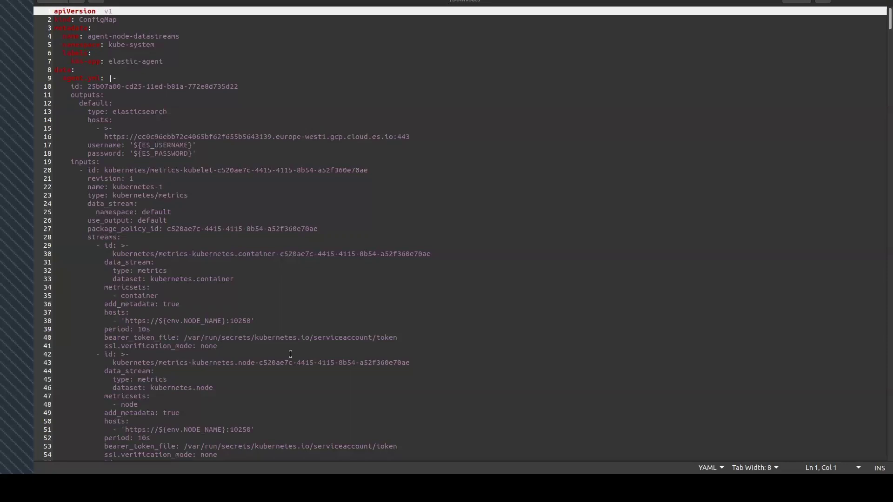
{"action": "left_click", "coordinate": [884, 2]}
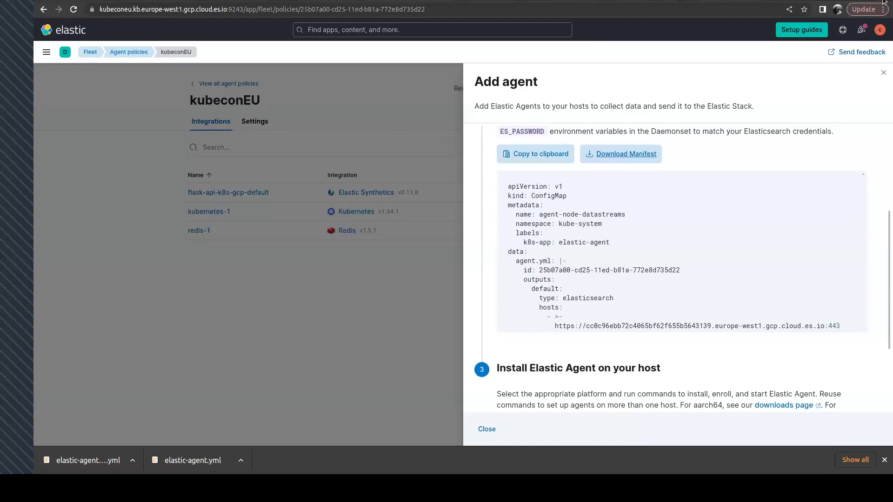